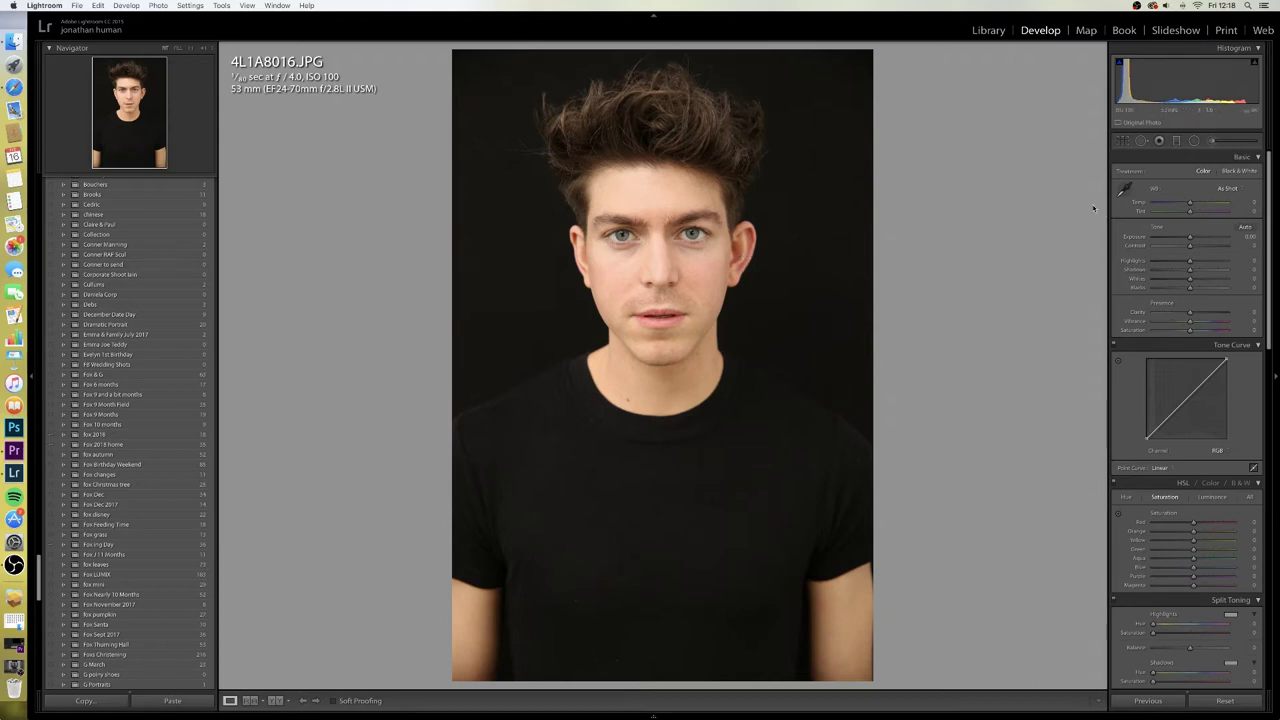
Clone out the blemishes above the upper lip and on the cheek with Spot Removal, sampling clean skin close by.
click(676, 266)
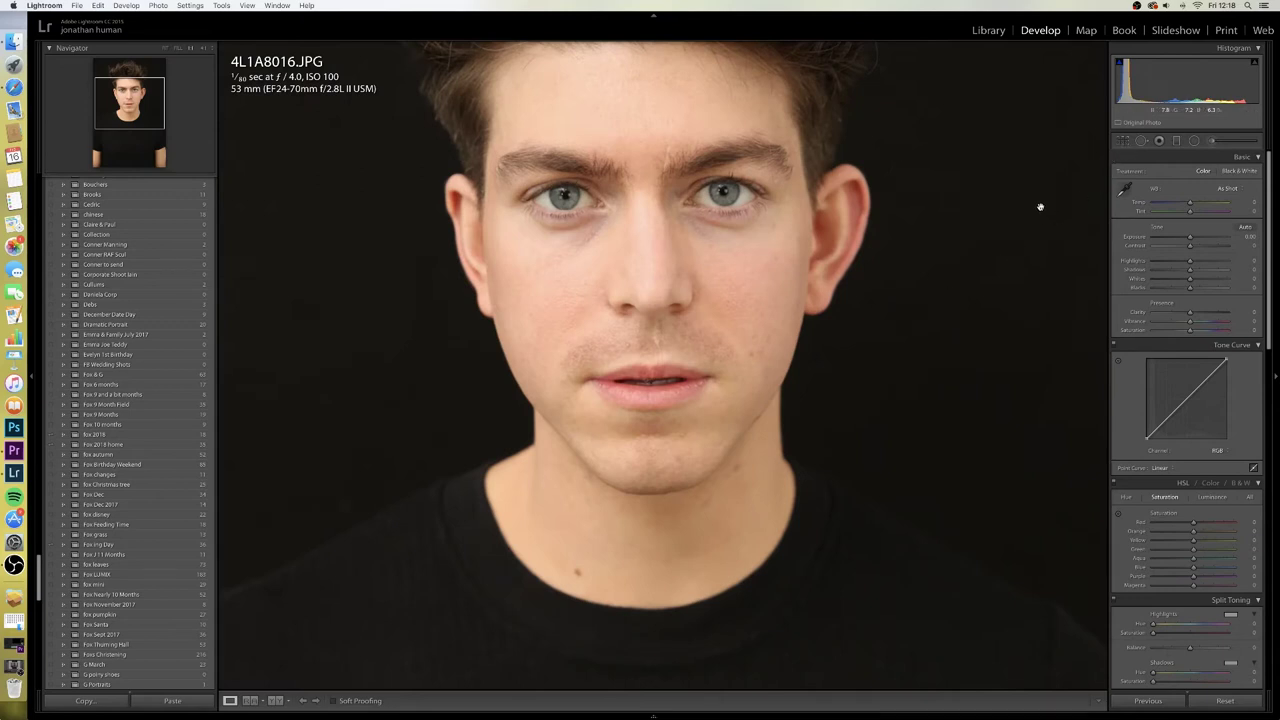
click(1141, 142)
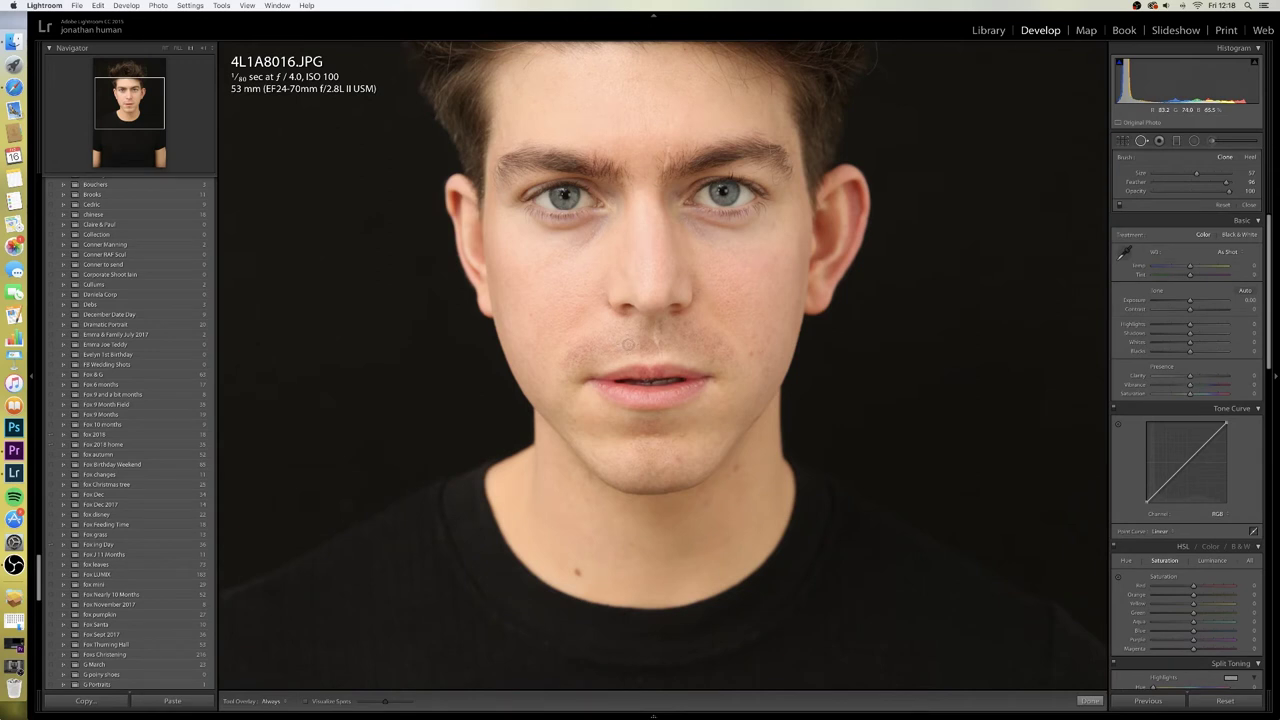
click(627, 344)
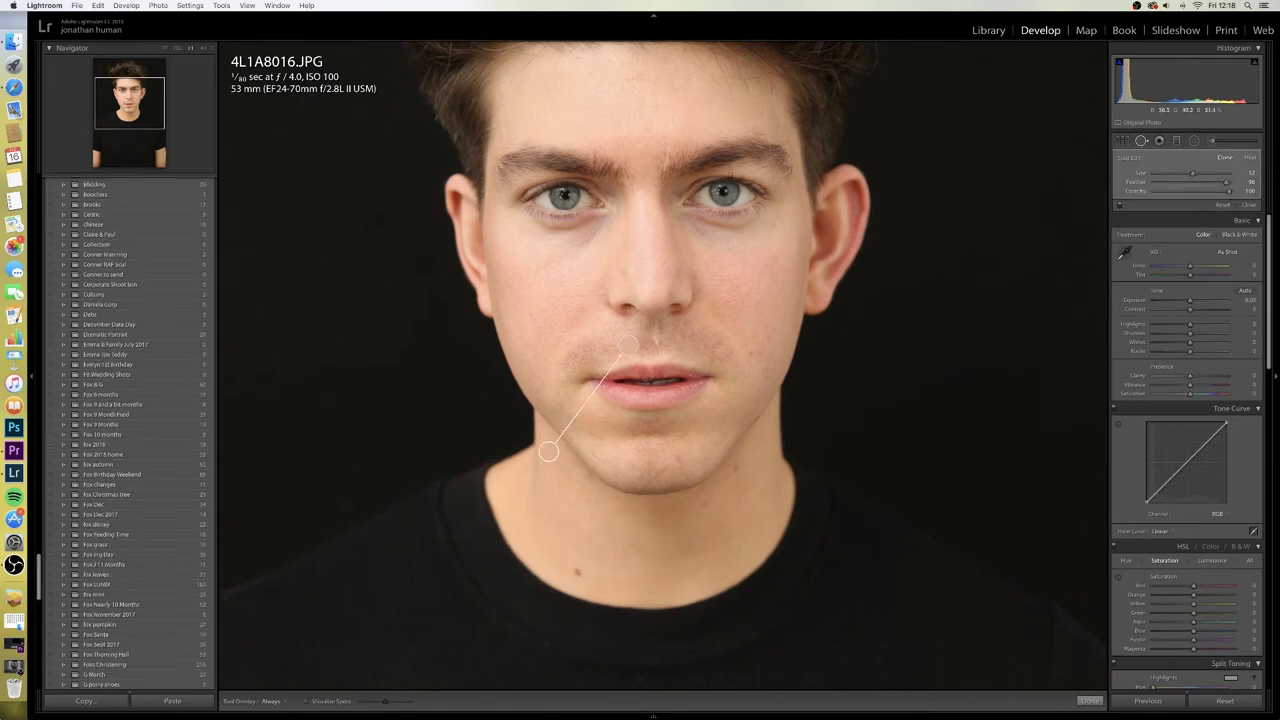
mouse_move(549, 452)
mouse_down()
mouse_move(673, 346)
mouse_move(655, 346)
mouse_up()
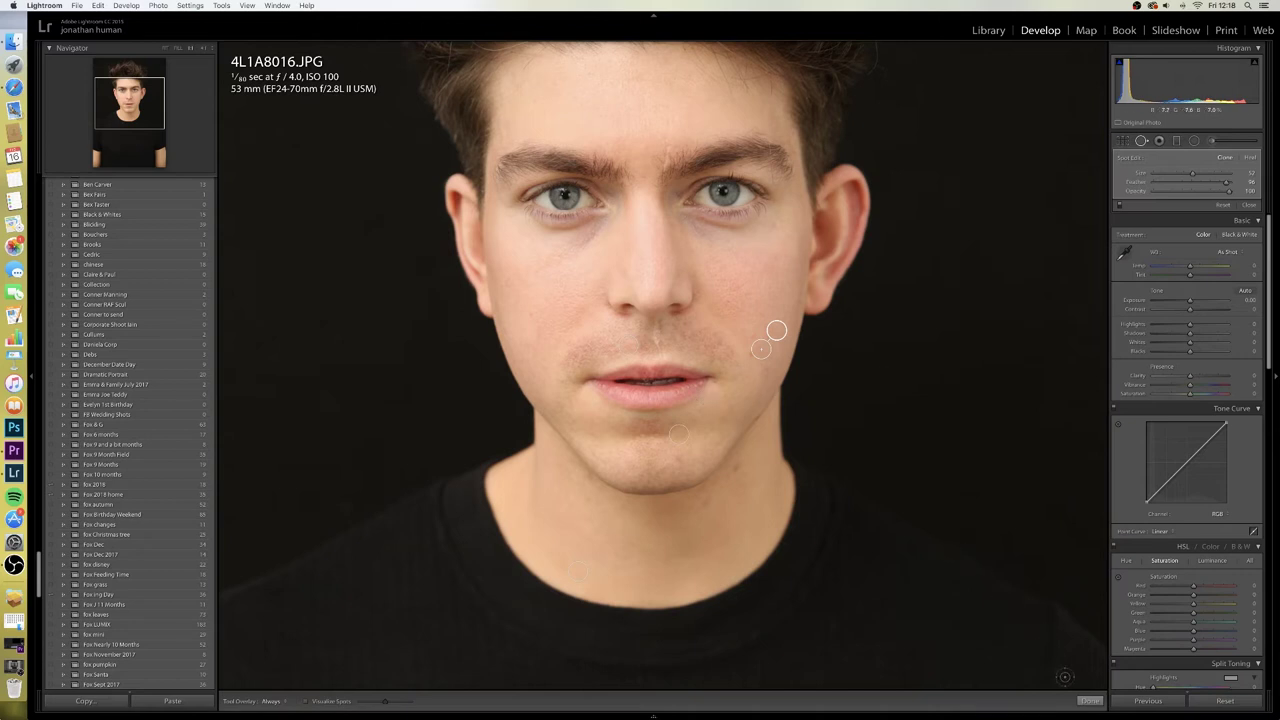
click(1089, 700)
Fit the whole portrait in view and cool its white balance by setting Temp to −22.
scroll(1057, 471, up, 5)
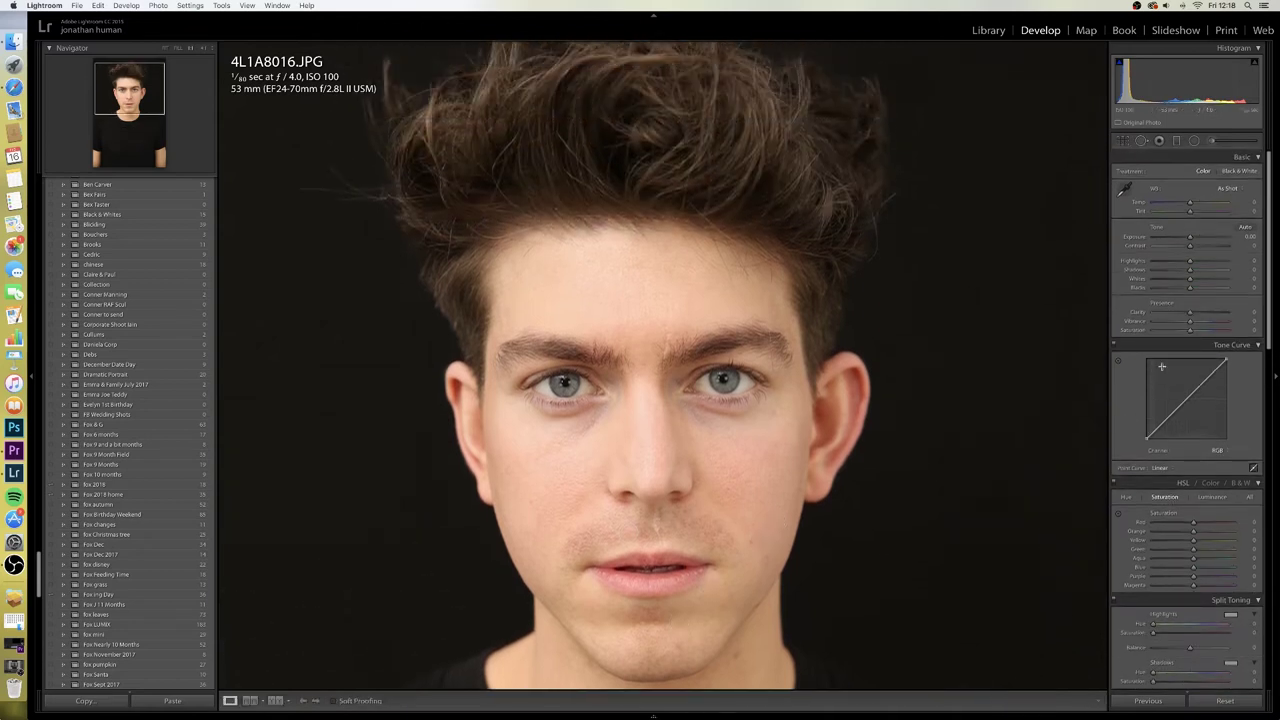
scroll(1103, 311, up, 3)
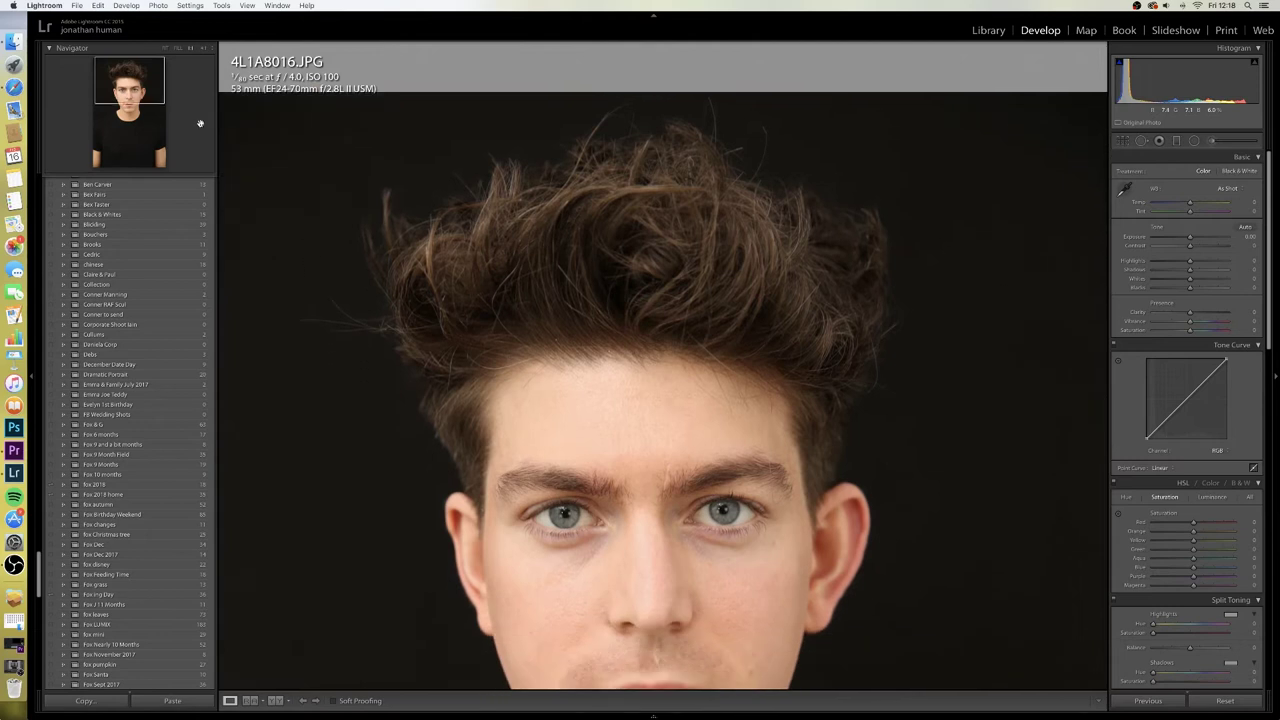
click(166, 49)
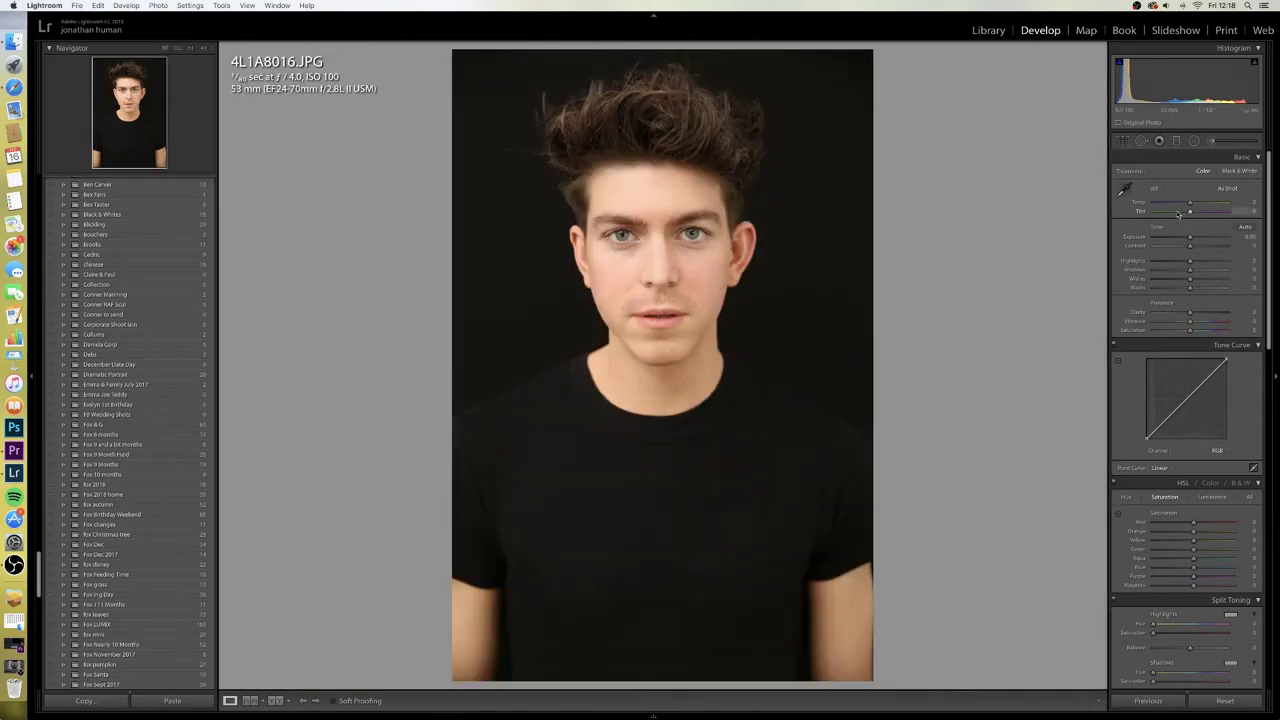
drag(1190, 205, 1187, 205)
drag(1187, 205, 1183, 205)
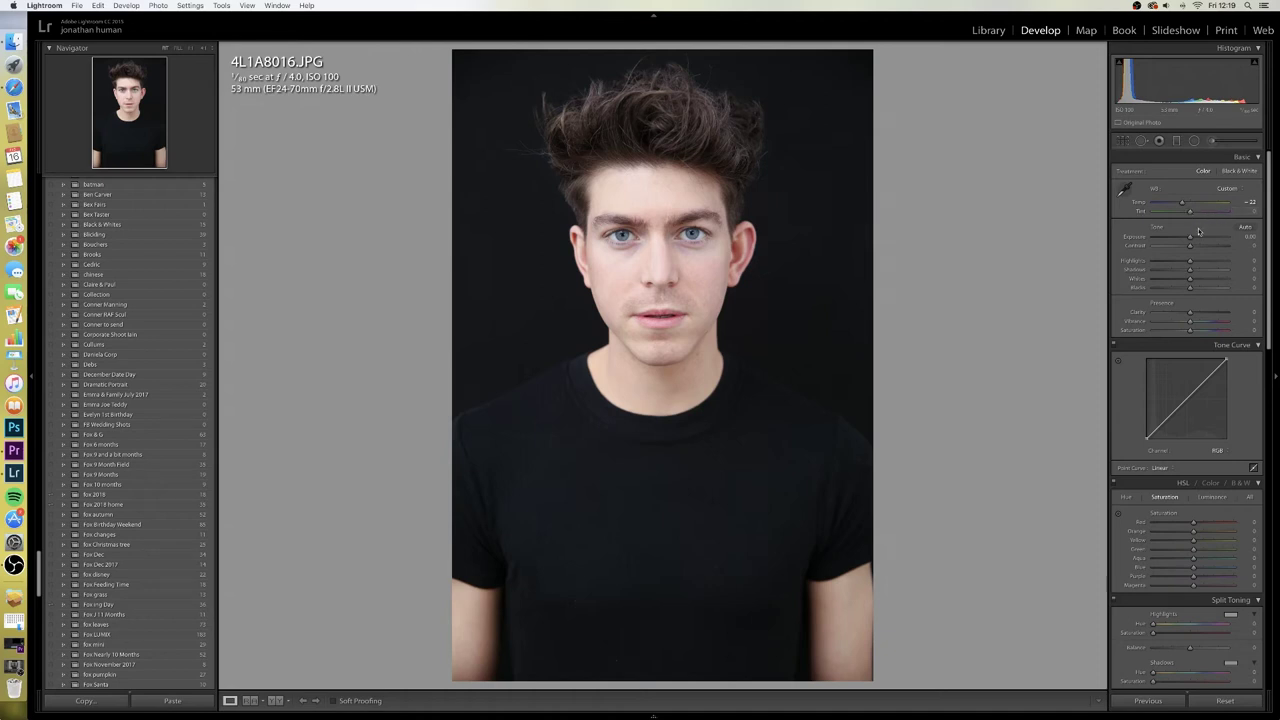
Adjust the portrait's tone: Exposure −0.20, Contrast +40, Highlights −54, Shadows +64 and Blacks −14.
drag(1192, 238, 1190, 238)
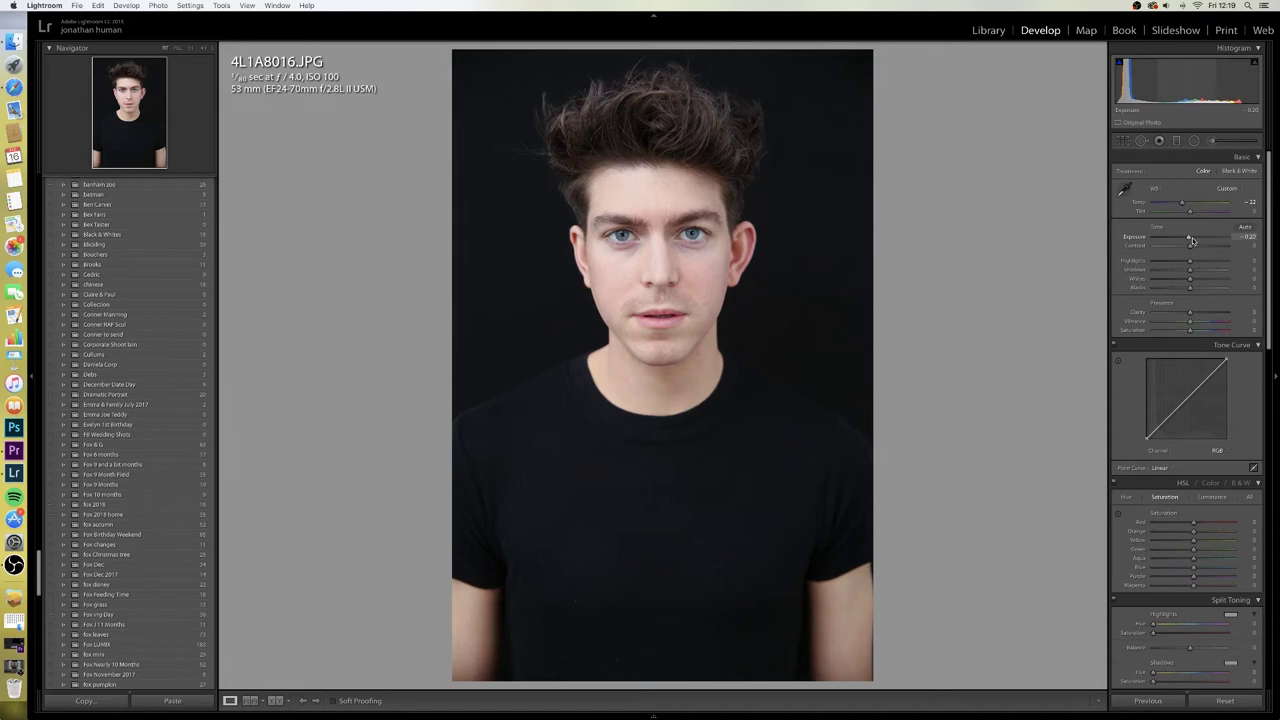
drag(1190, 245, 1206, 249)
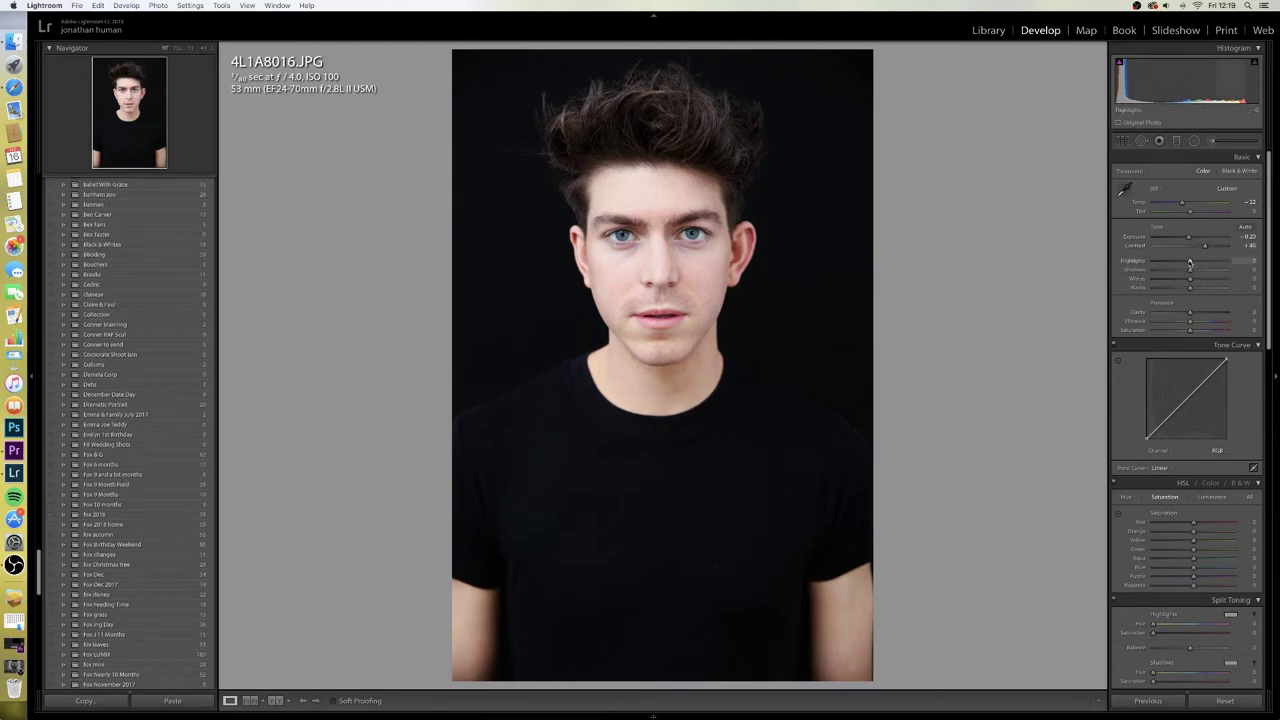
drag(1190, 261, 1215, 272)
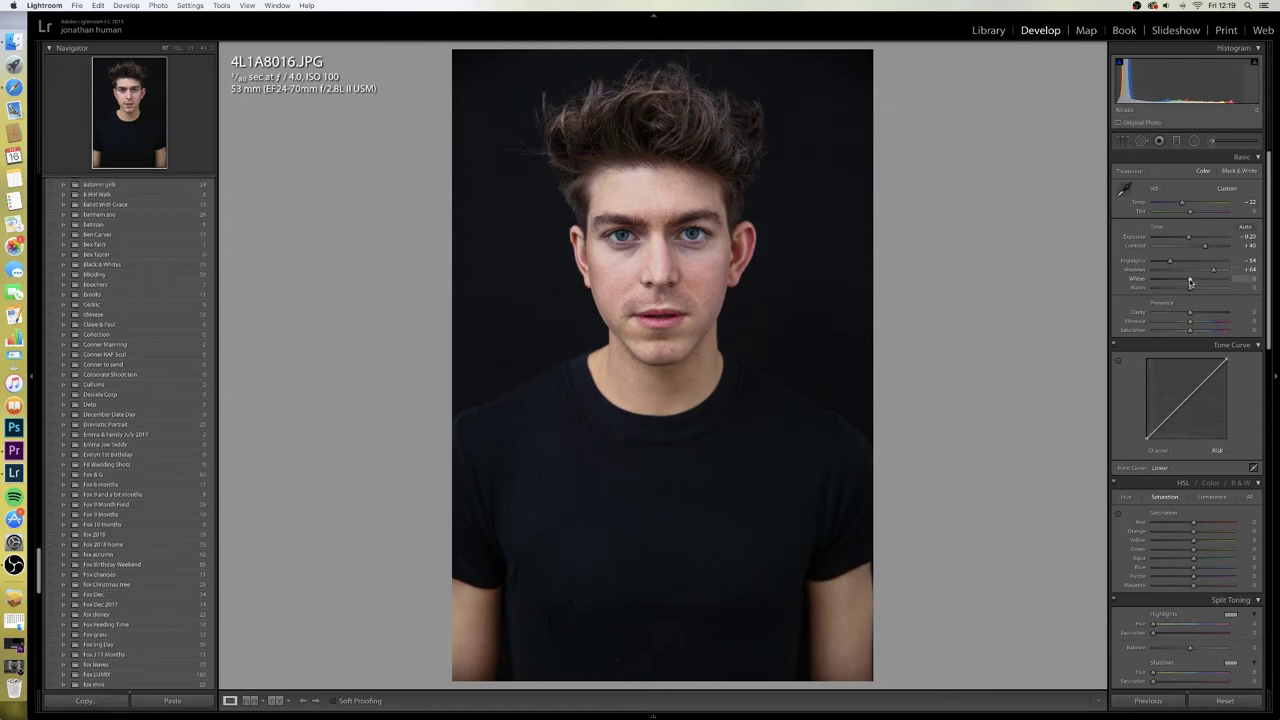
mouse_move(1190, 282)
mouse_down()
mouse_move(1206, 281)
mouse_move(1185, 290)
mouse_up()
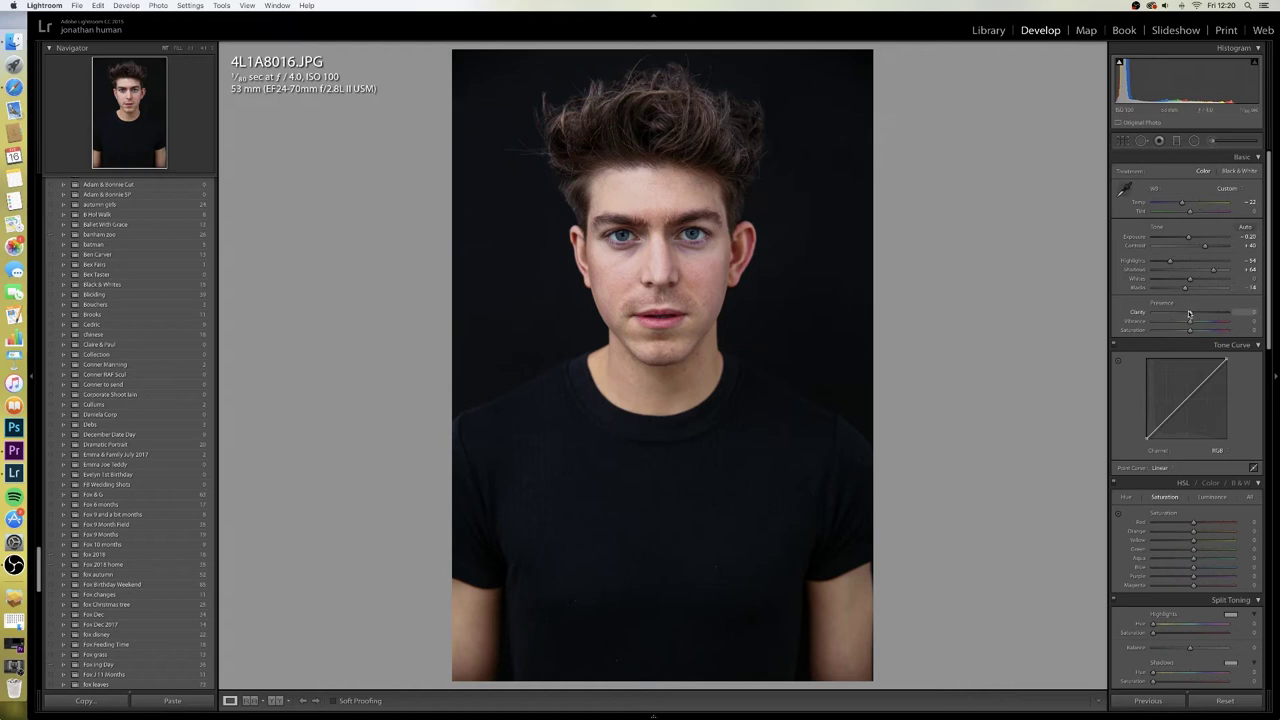
Soften and mute the portrait with Clarity −13, Vibrance −21 and Saturation −42.
mouse_move(1189, 314)
mouse_down()
mouse_move(1204, 314)
mouse_move(1186, 314)
mouse_up()
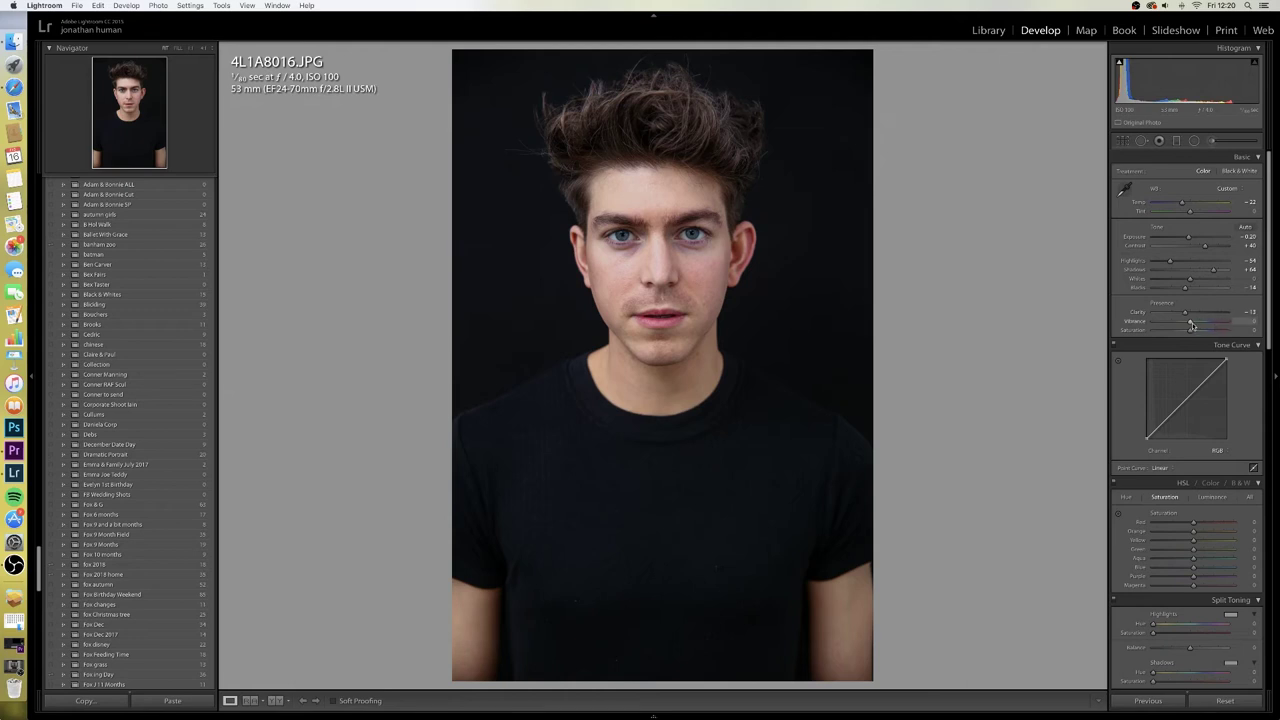
drag(1191, 325, 1175, 331)
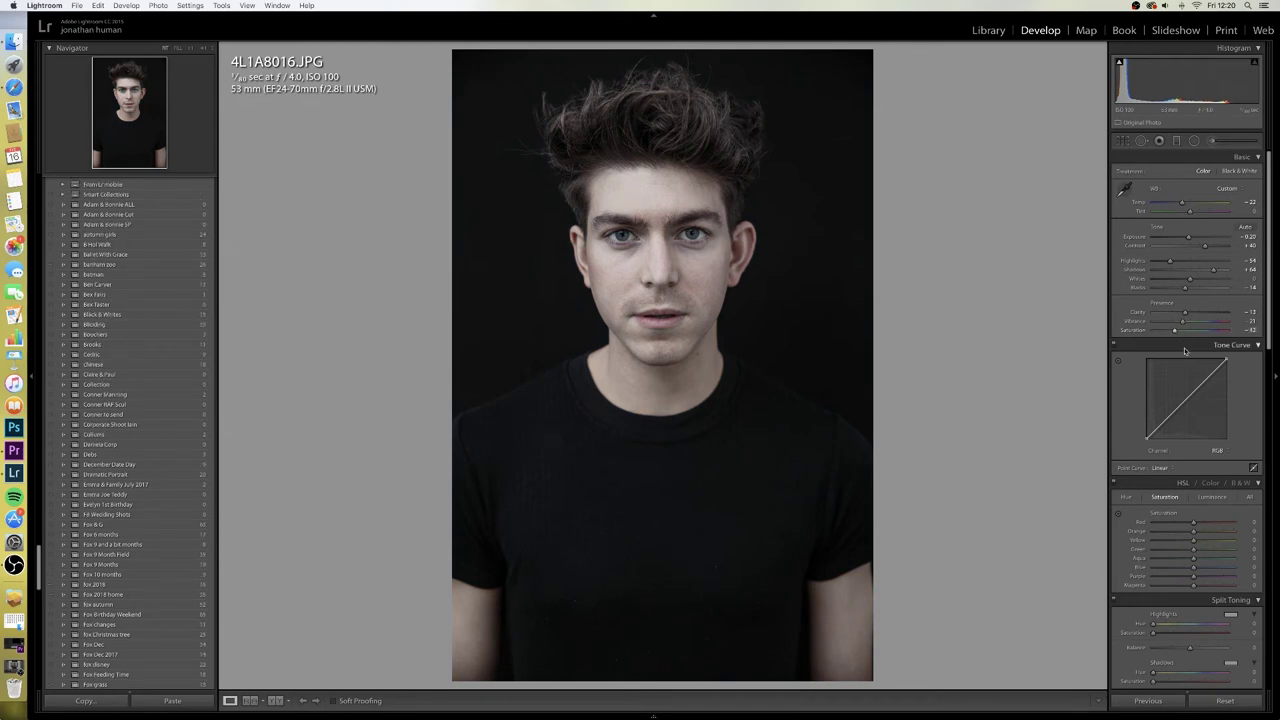
Add points along the RGB tone curve and pull the lower ones down slightly to deepen the shadows.
drag(1169, 417, 1167, 418)
click(1187, 399)
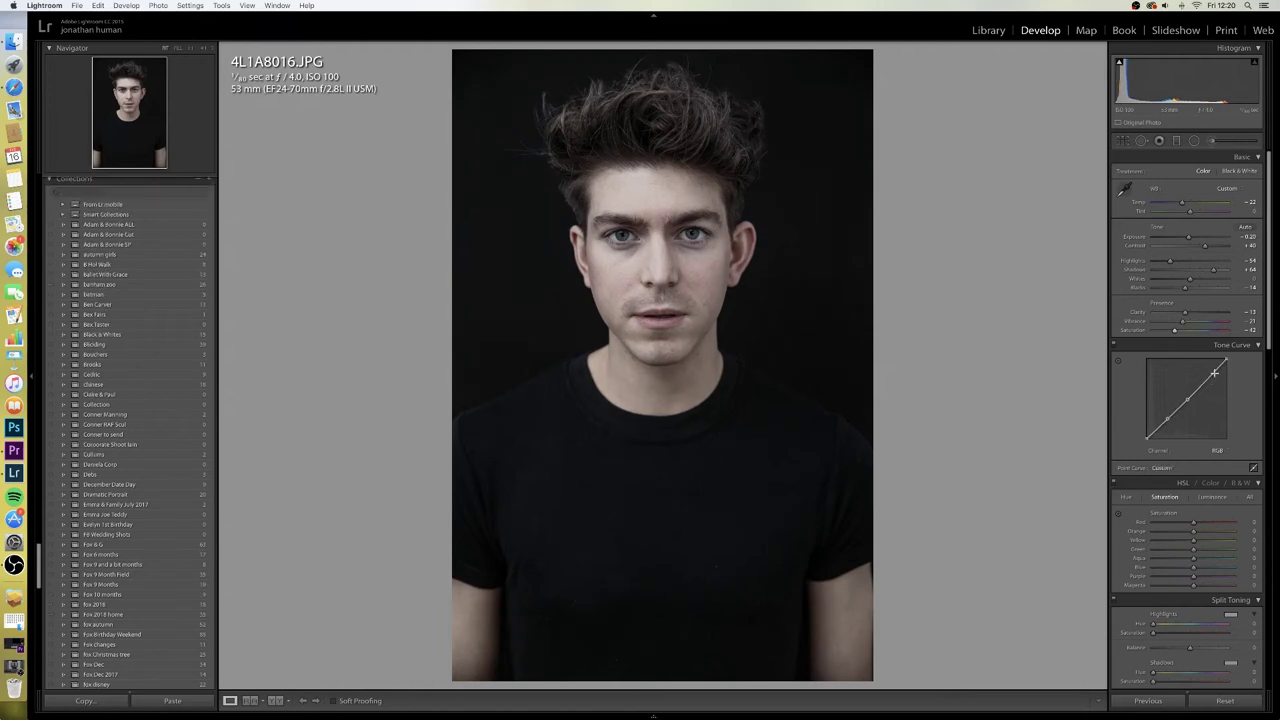
click(1168, 420)
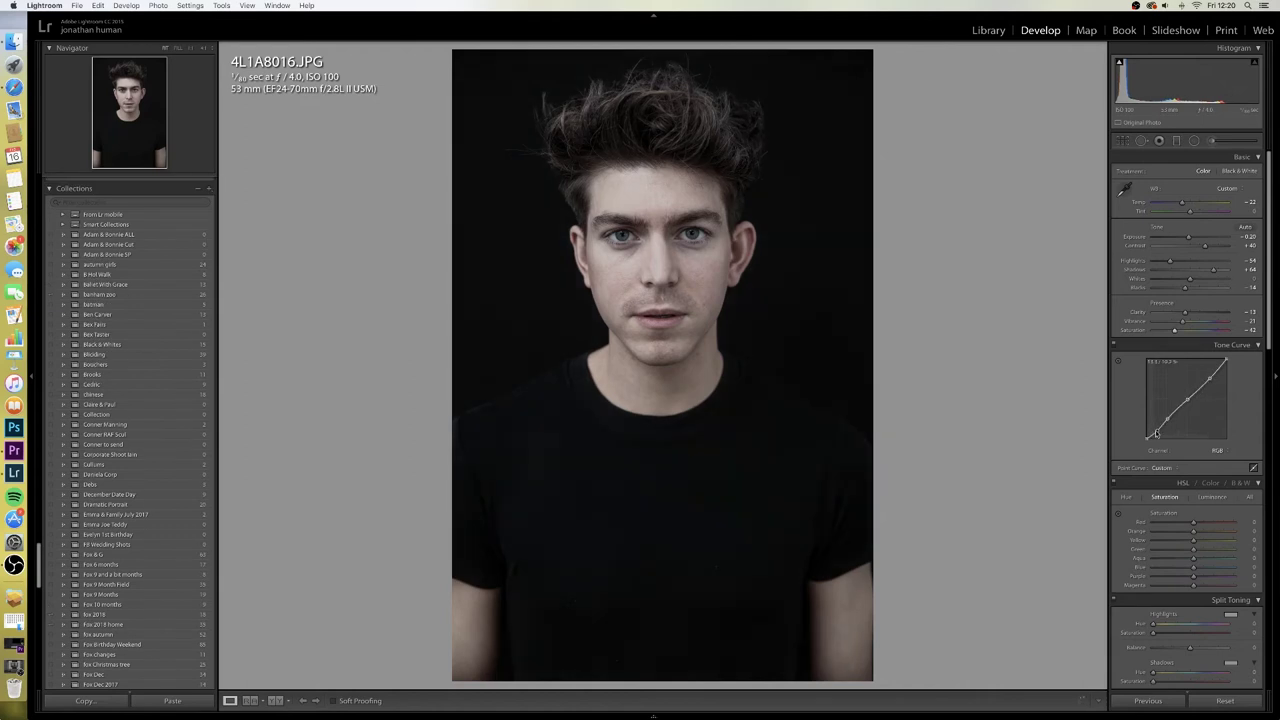
drag(1155, 430, 1158, 433)
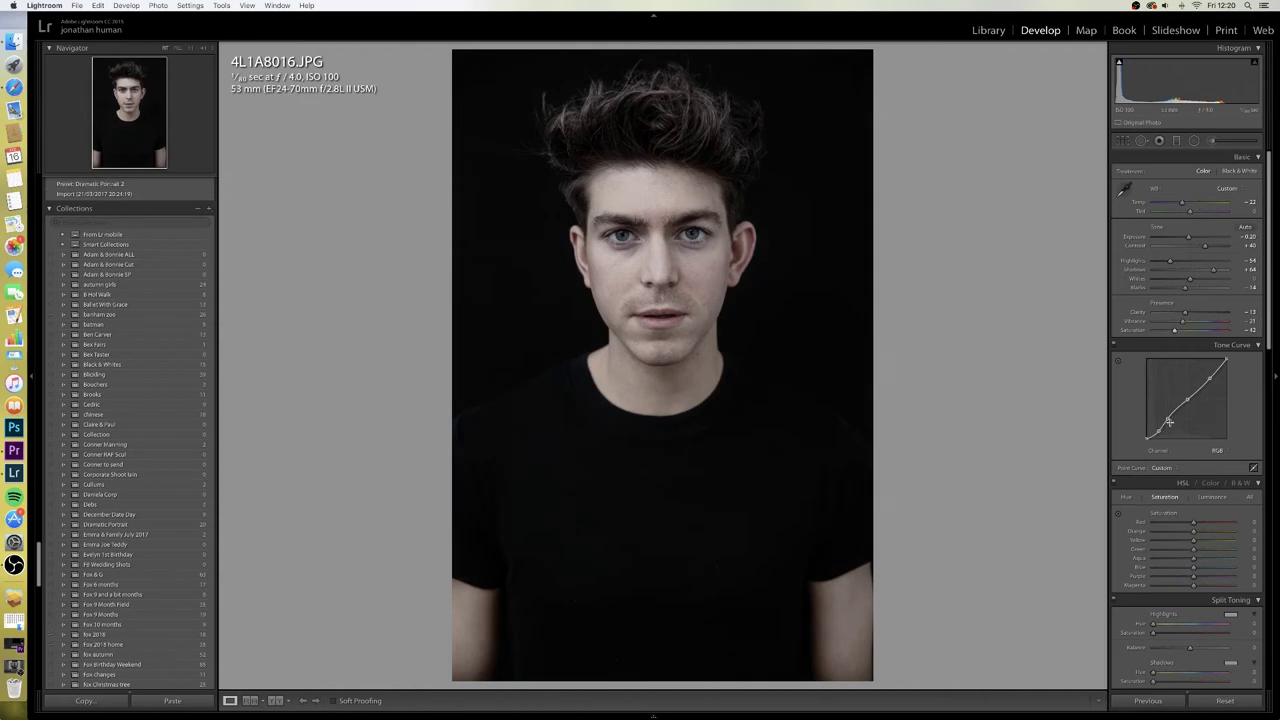
drag(1168, 420, 1169, 421)
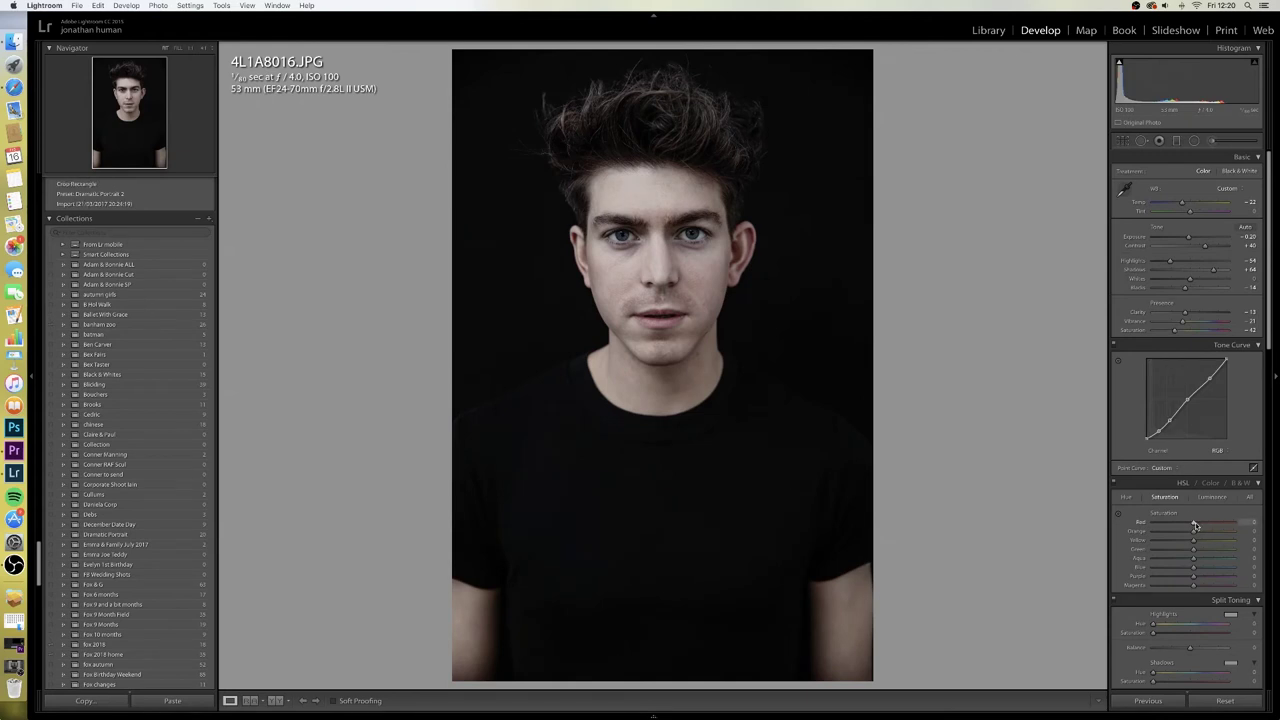
Set the Red channel's HSL saturation to −9.
drag(1194, 524, 1190, 525)
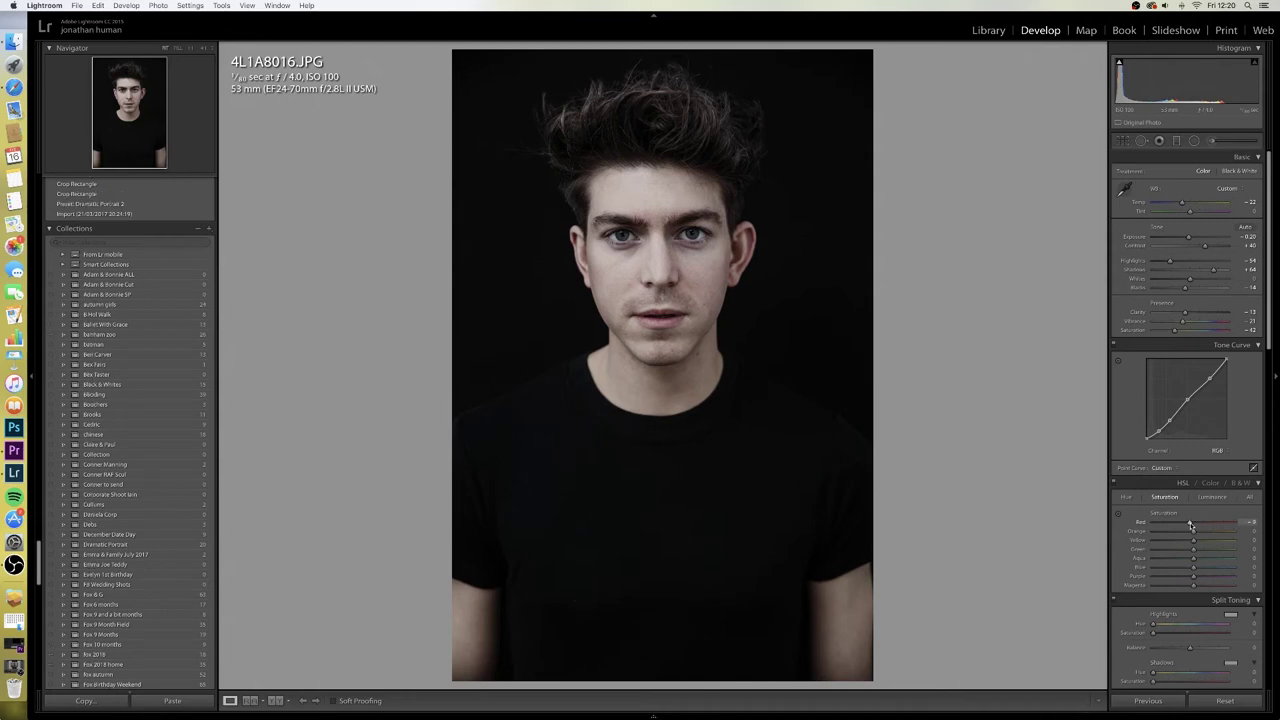
Tint the highlights a warm yellow in Split Toning with Hue 43 and Saturation 16.
scroll(1180, 530, down, 2)
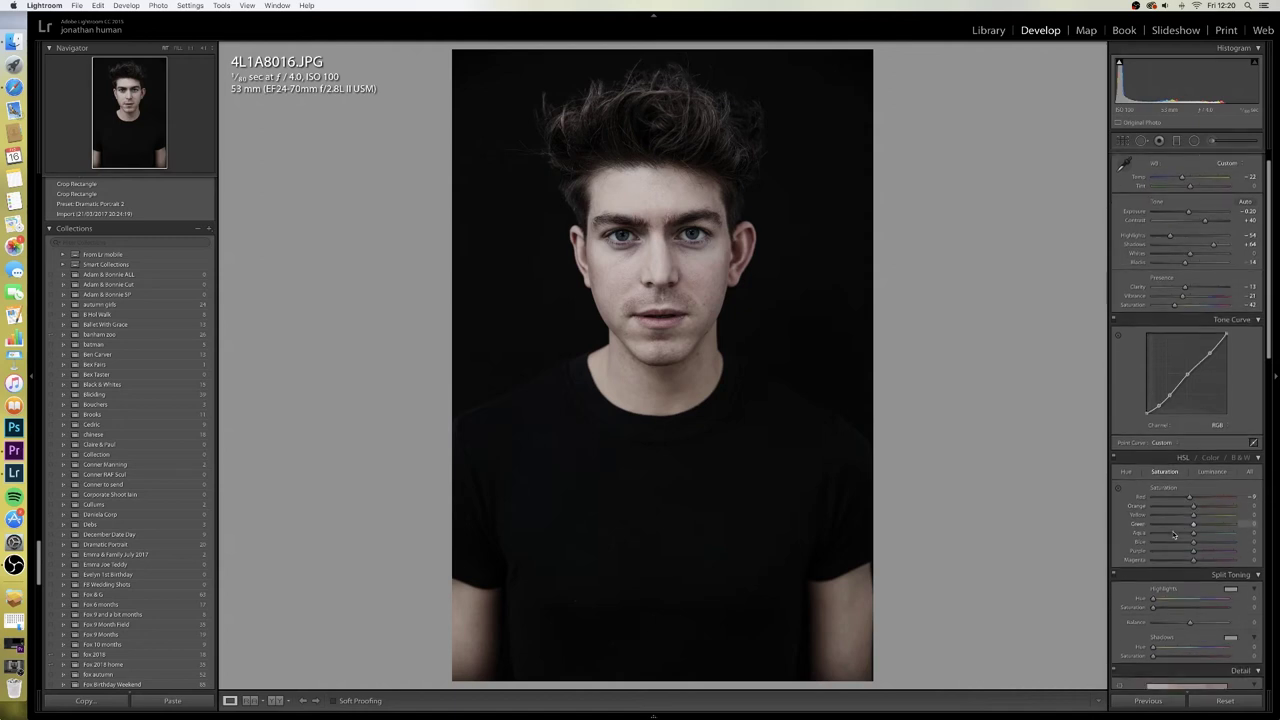
scroll(1172, 536, down, 2)
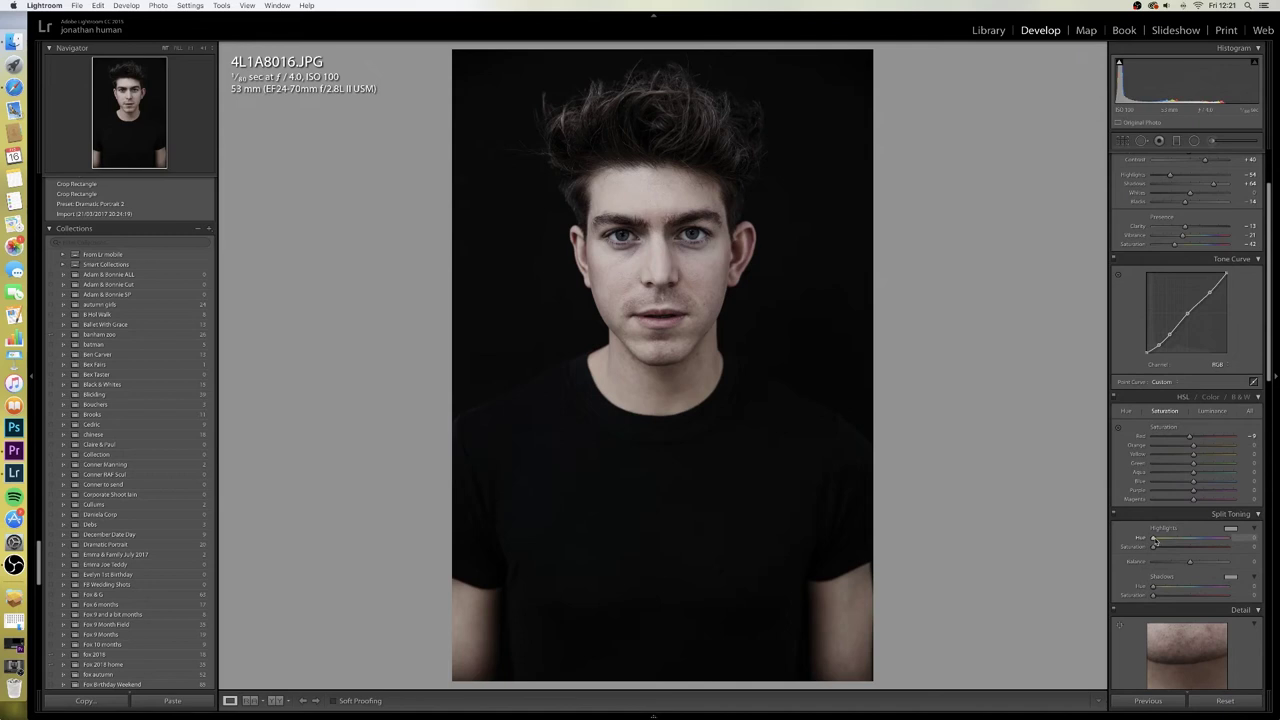
drag(1153, 540, 1169, 541)
drag(1169, 541, 1170, 540)
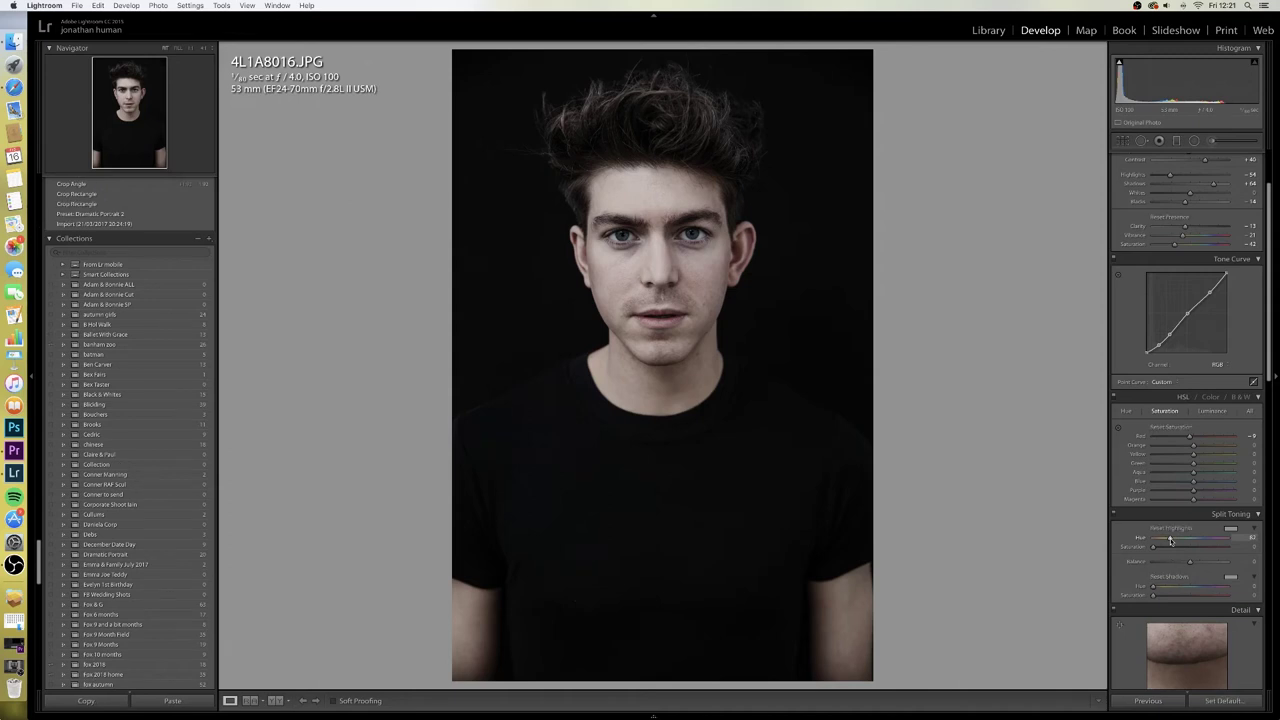
alt+click(1170, 540)
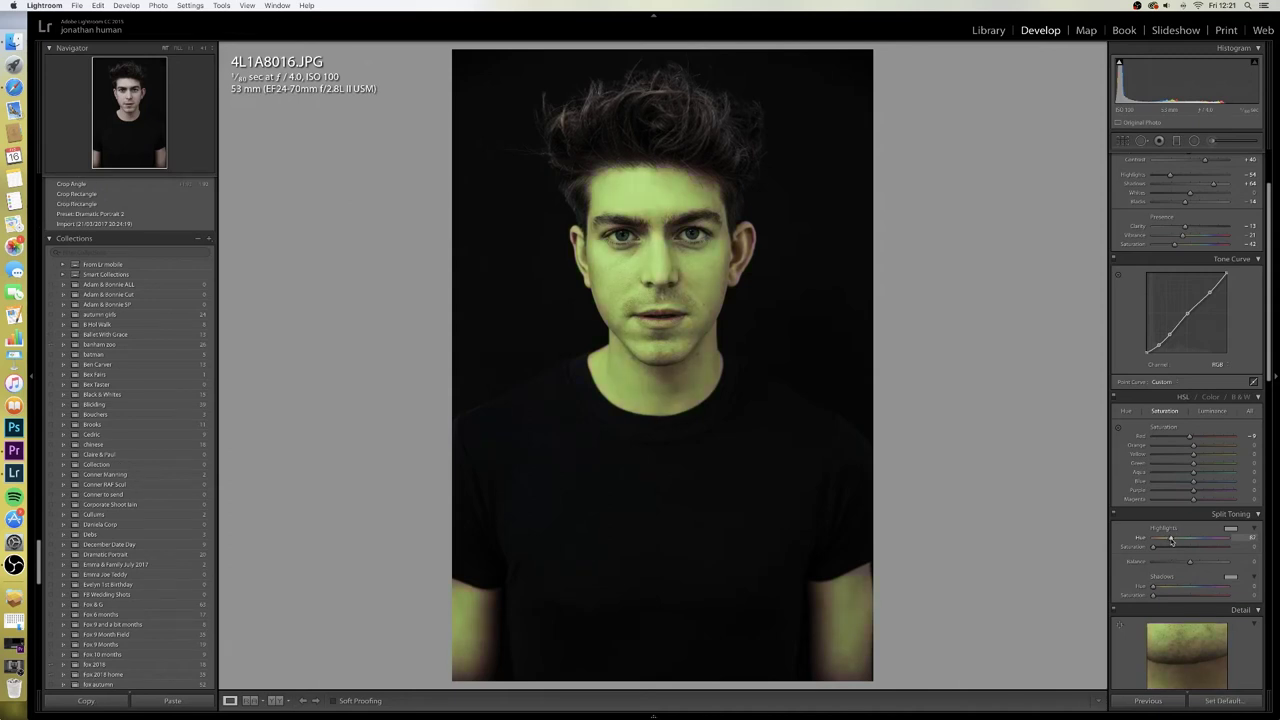
drag(1168, 540, 1164, 540)
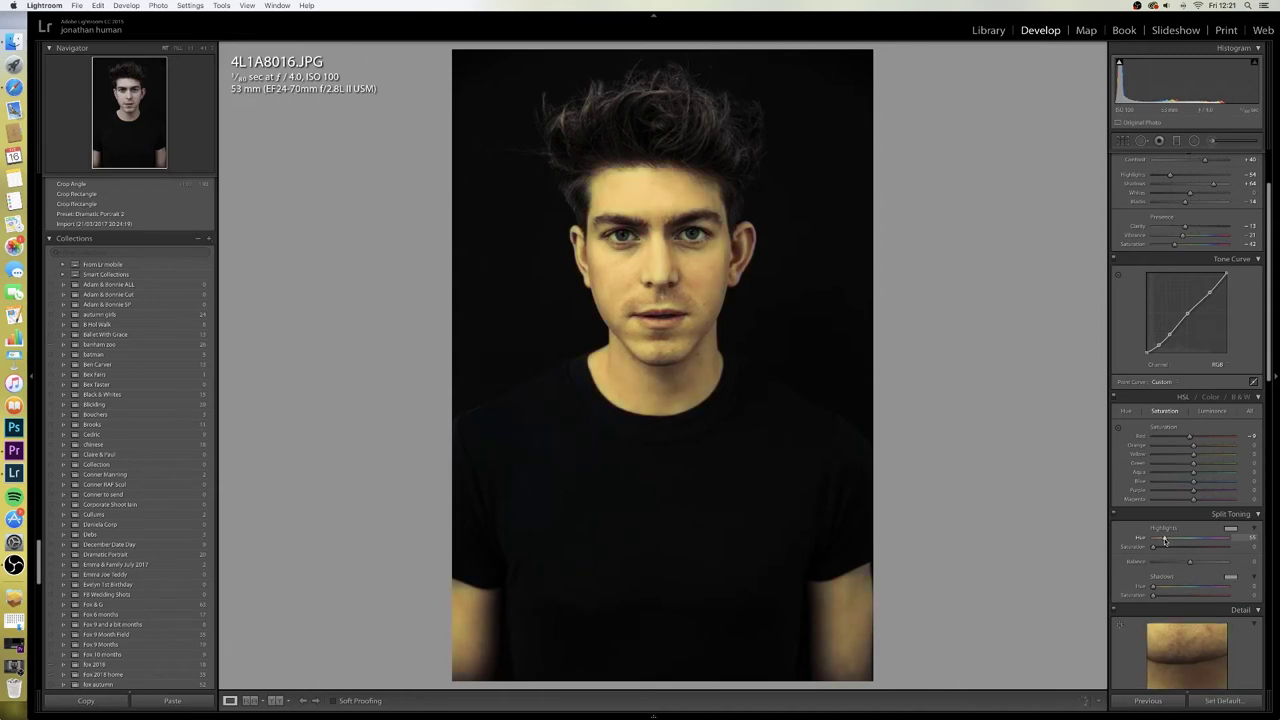
drag(1164, 540, 1188, 549)
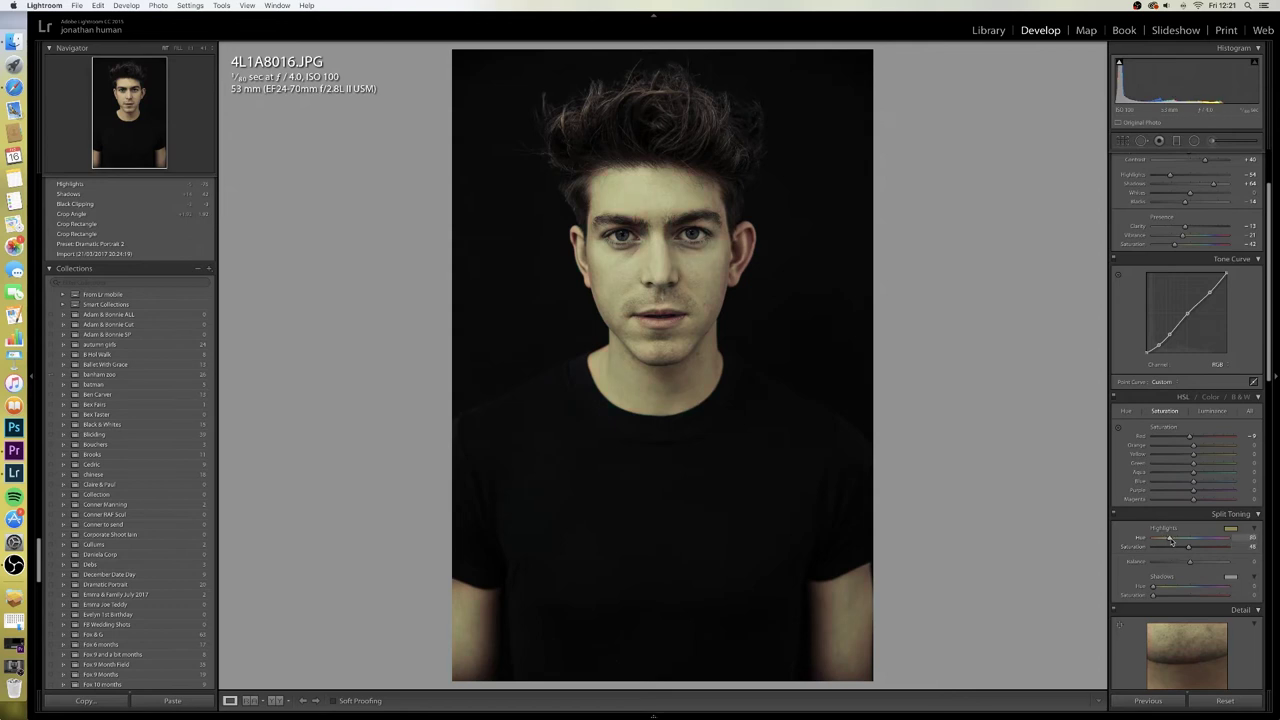
mouse_move(1162, 540)
mouse_down()
mouse_move(1190, 549)
mouse_move(1170, 550)
mouse_up()
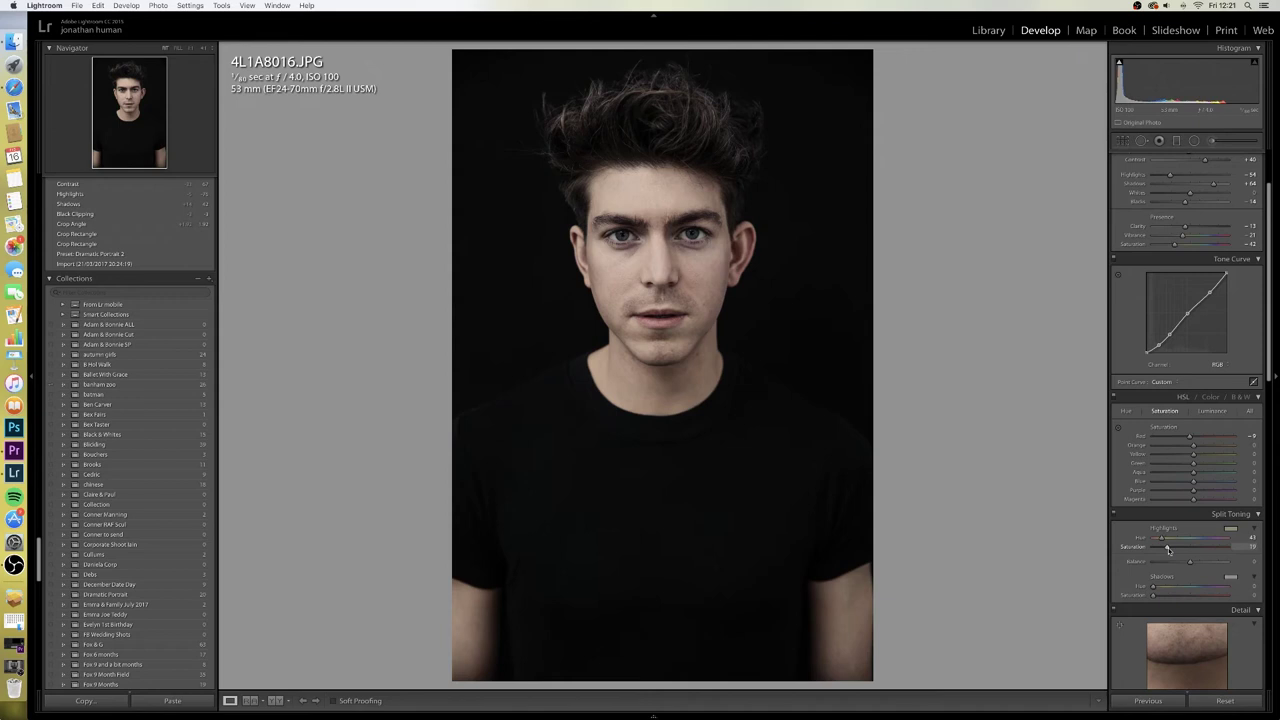
drag(1167, 549, 1167, 549)
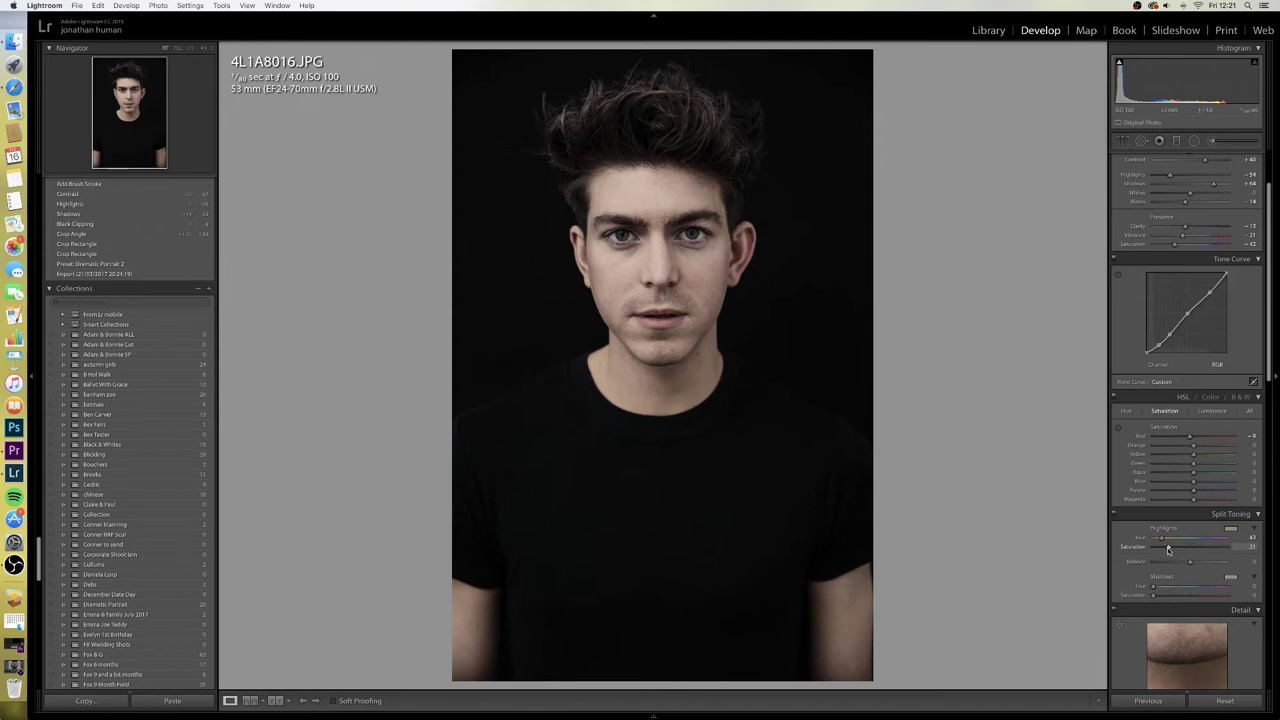
drag(1166, 549, 1167, 549)
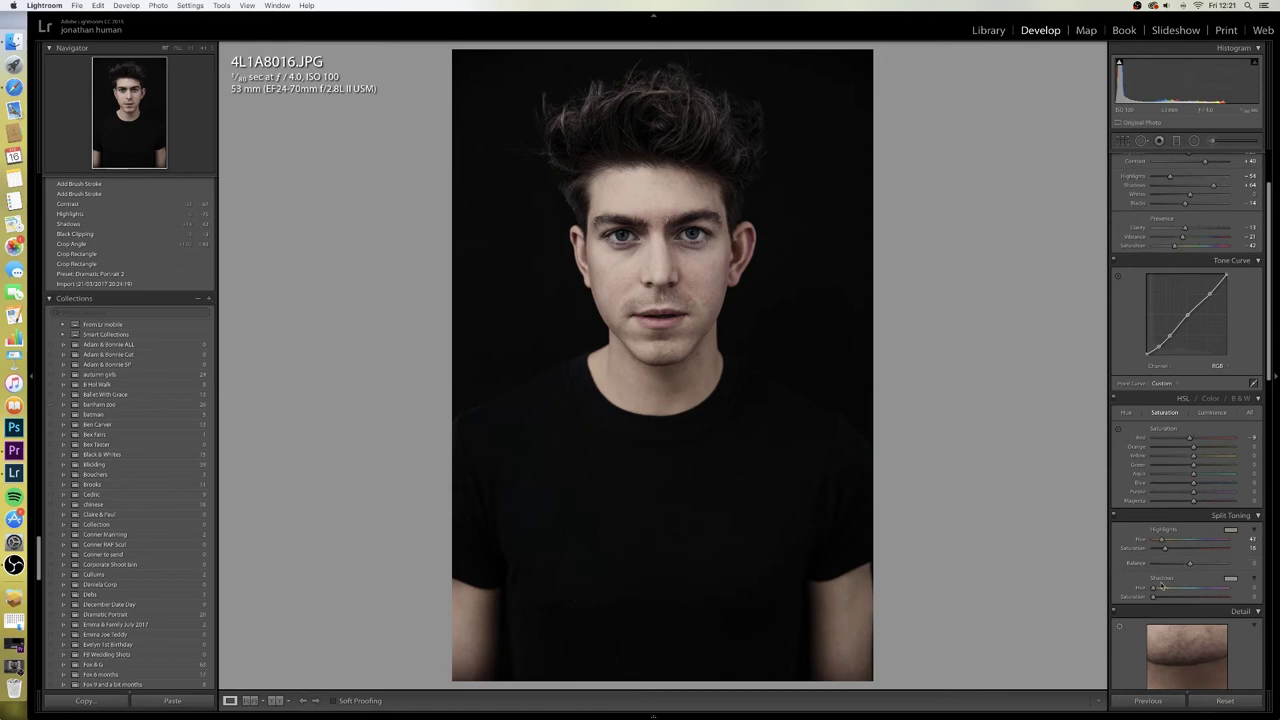
Tint the shadows a warm red in Split Toning with Hue 18 and Saturation 19.
mouse_move(1158, 590)
mouse_down()
mouse_move(1229, 599)
mouse_move(1171, 598)
mouse_up()
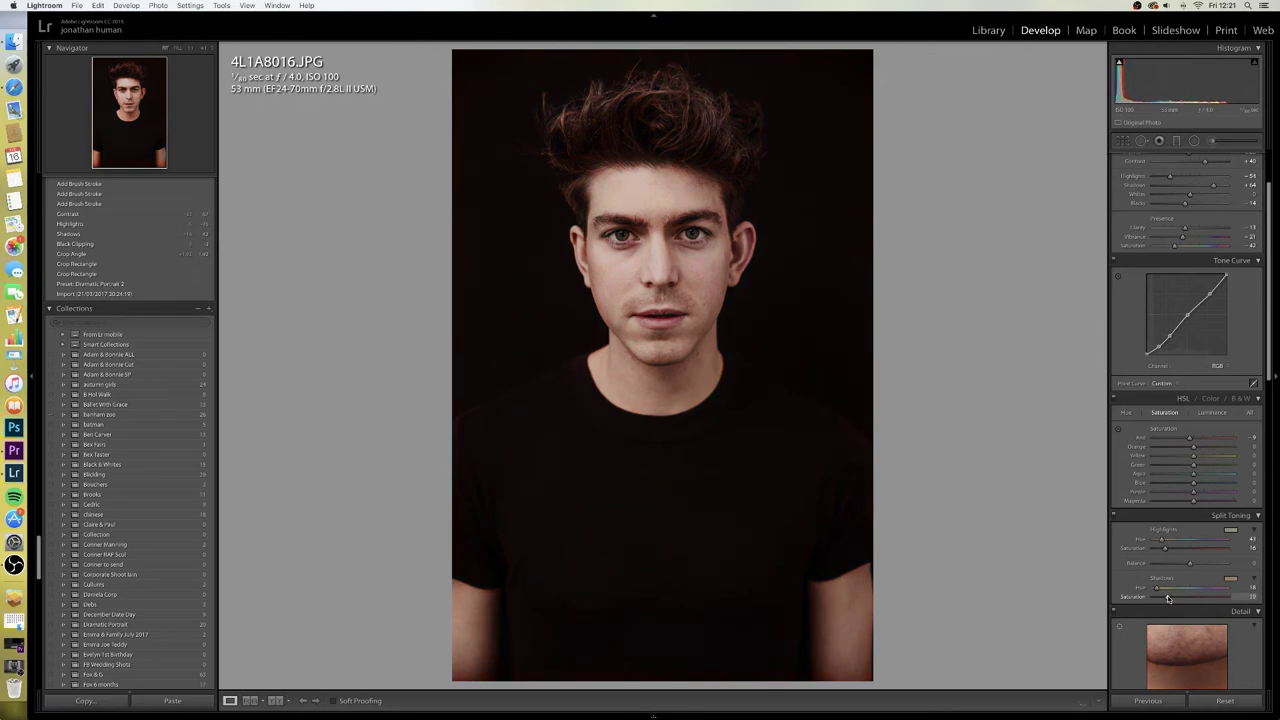
drag(1168, 598, 1168, 598)
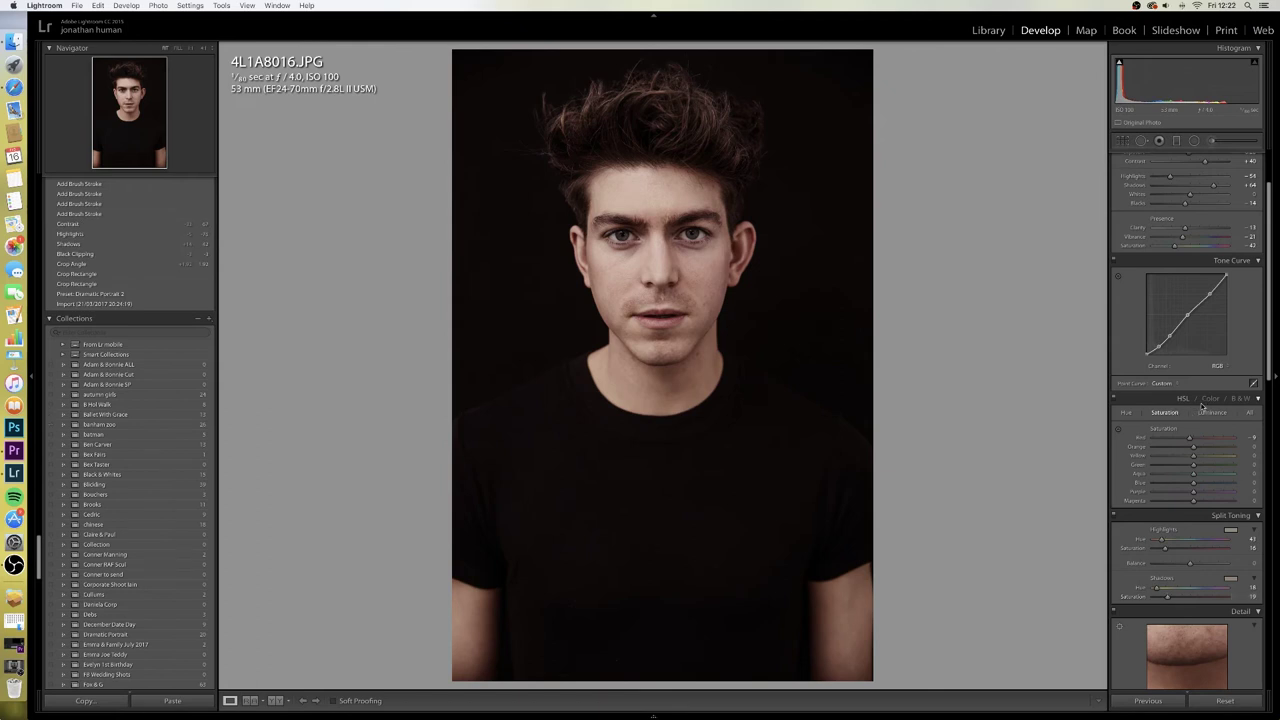
Set the sharpening Amount to 128 and Radius to 0.9, previewing the radius as a greyscale mask.
scroll(1202, 403, down, 4)
scroll(1202, 403, down, 5)
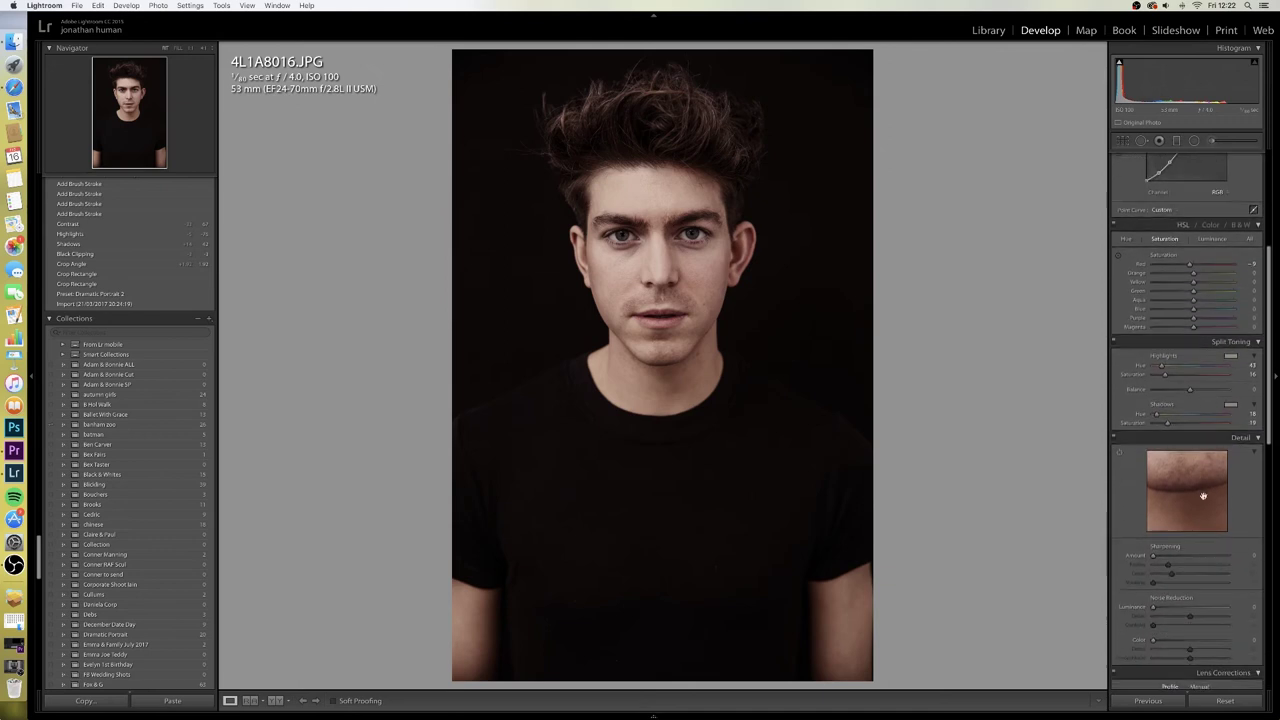
click(1216, 558)
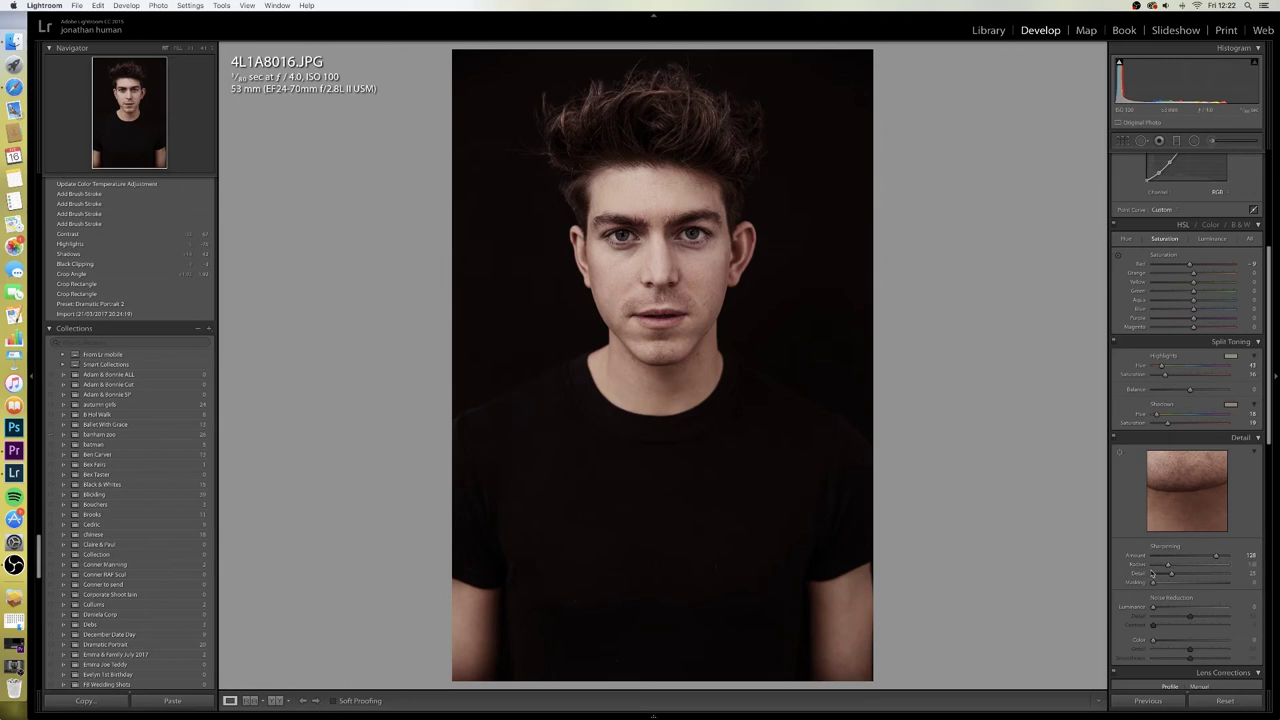
key(alt)
drag(1168, 567, 1157, 566)
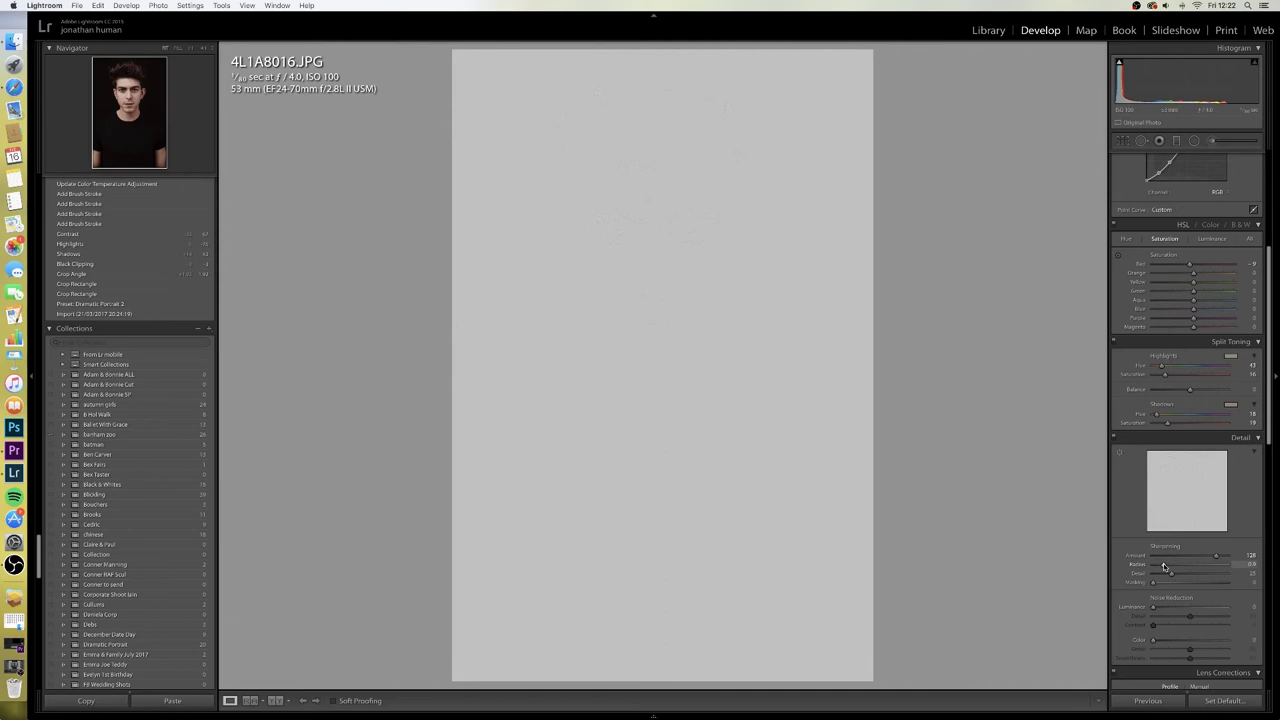
drag(1163, 566, 1163, 566)
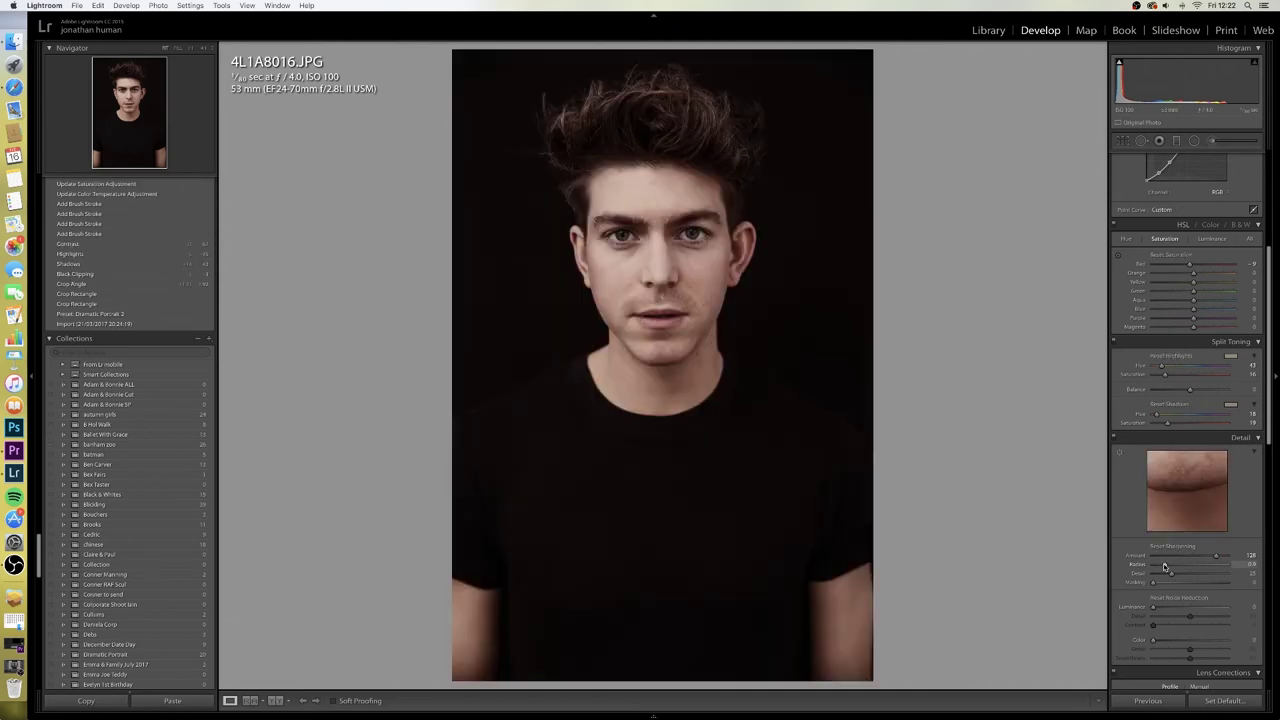
Set the sharpening Detail to 39 and Masking to 70.
mouse_move(1172, 577)
mouse_down()
mouse_move(1157, 577)
mouse_move(1182, 577)
mouse_up()
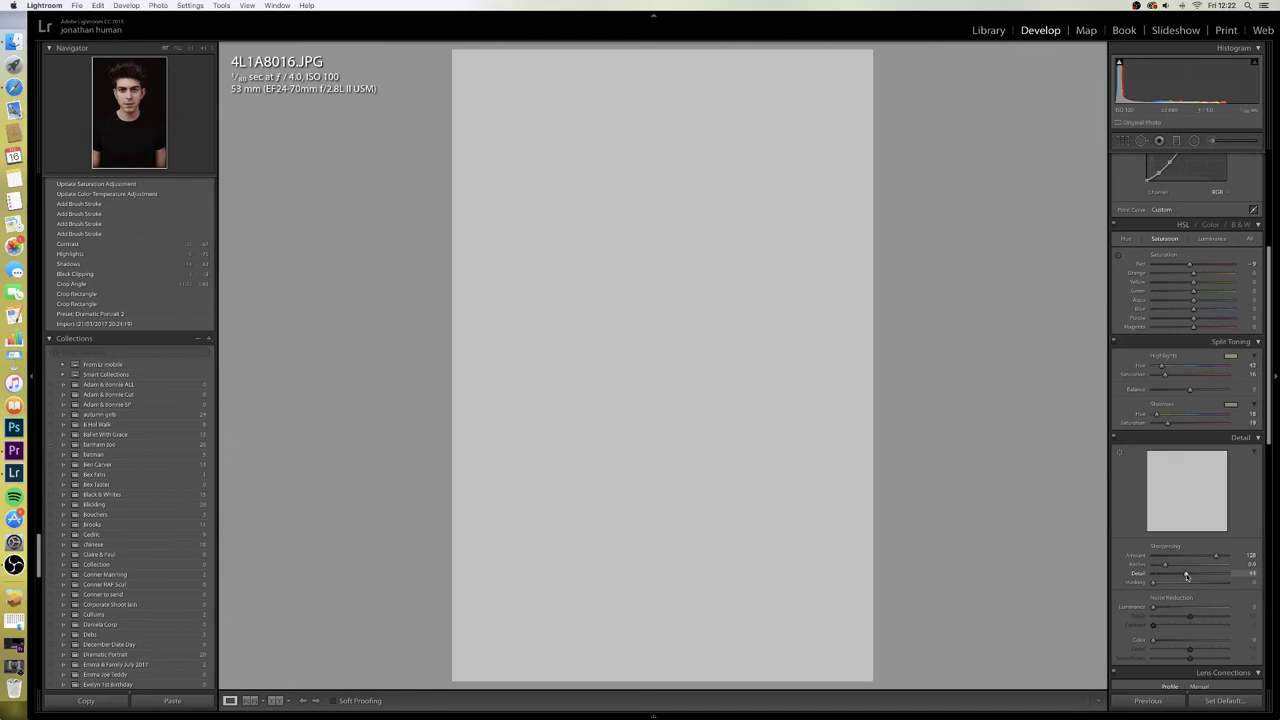
drag(1192, 576, 1182, 576)
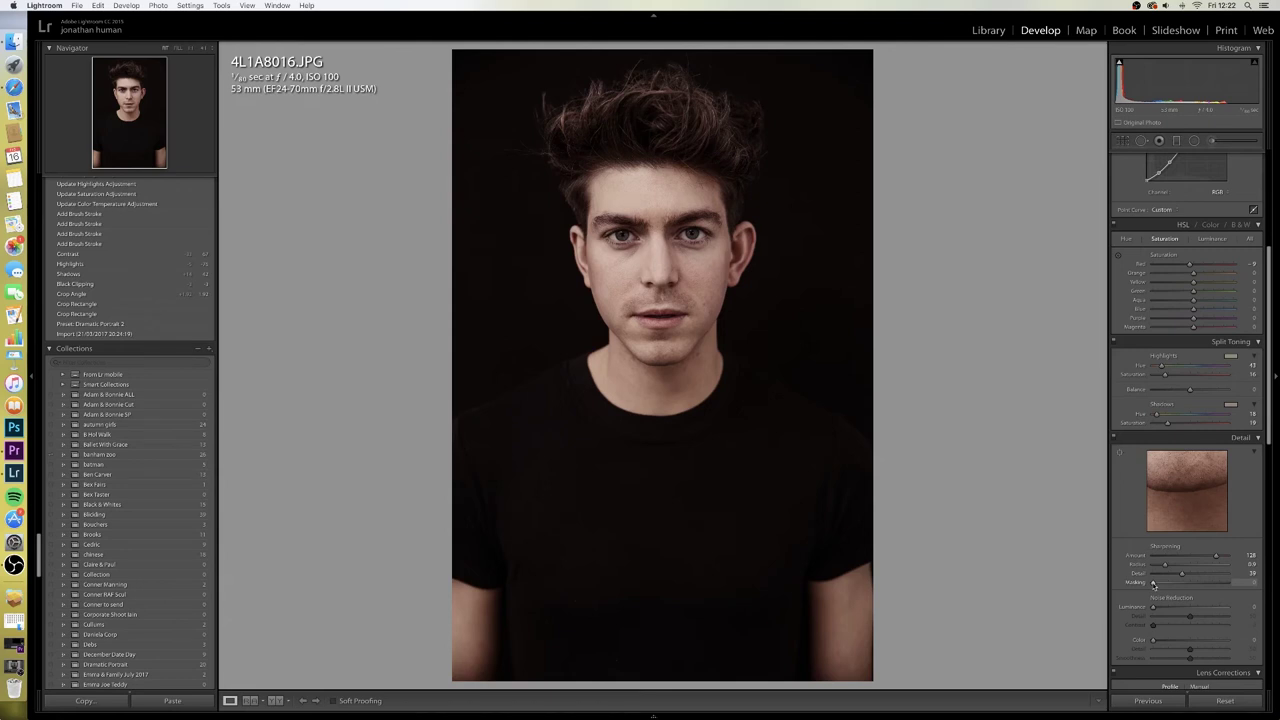
drag(1153, 583, 1205, 585)
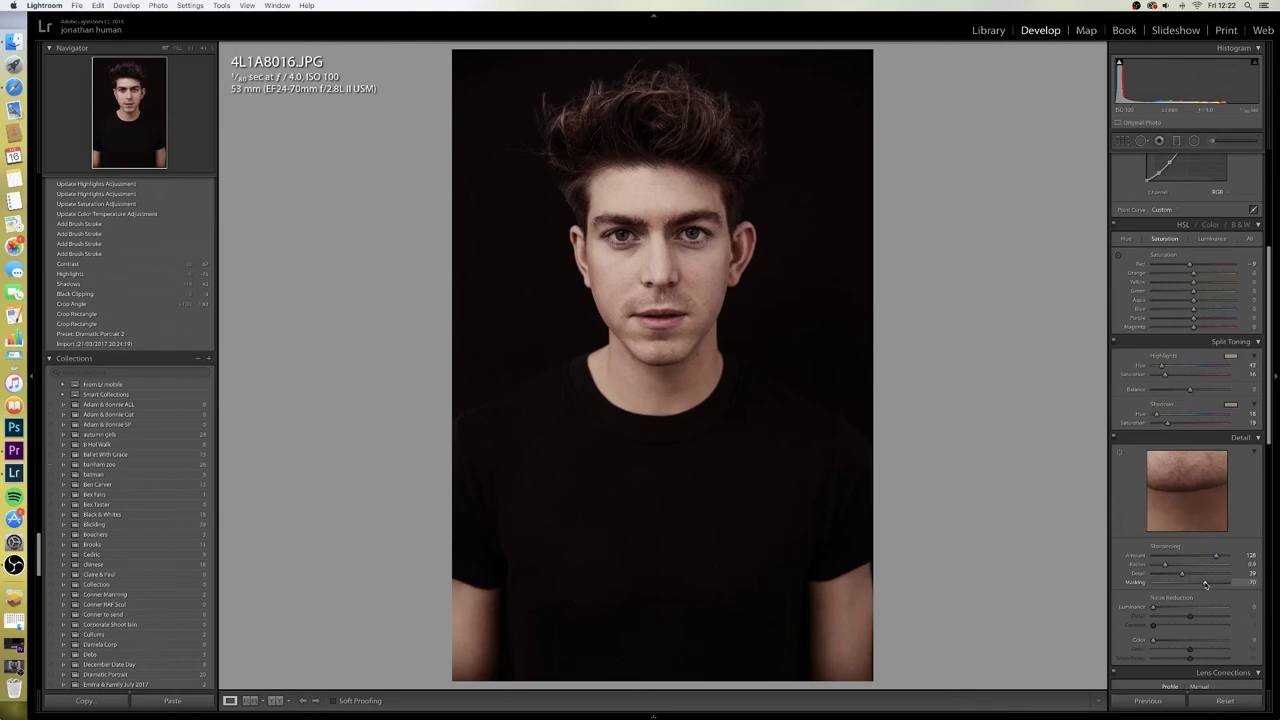
Remove chromatic aberration and enable profile corrections with the Canon EF 24-70mm f/2.8 L lens profile.
scroll(1168, 516, down, 5)
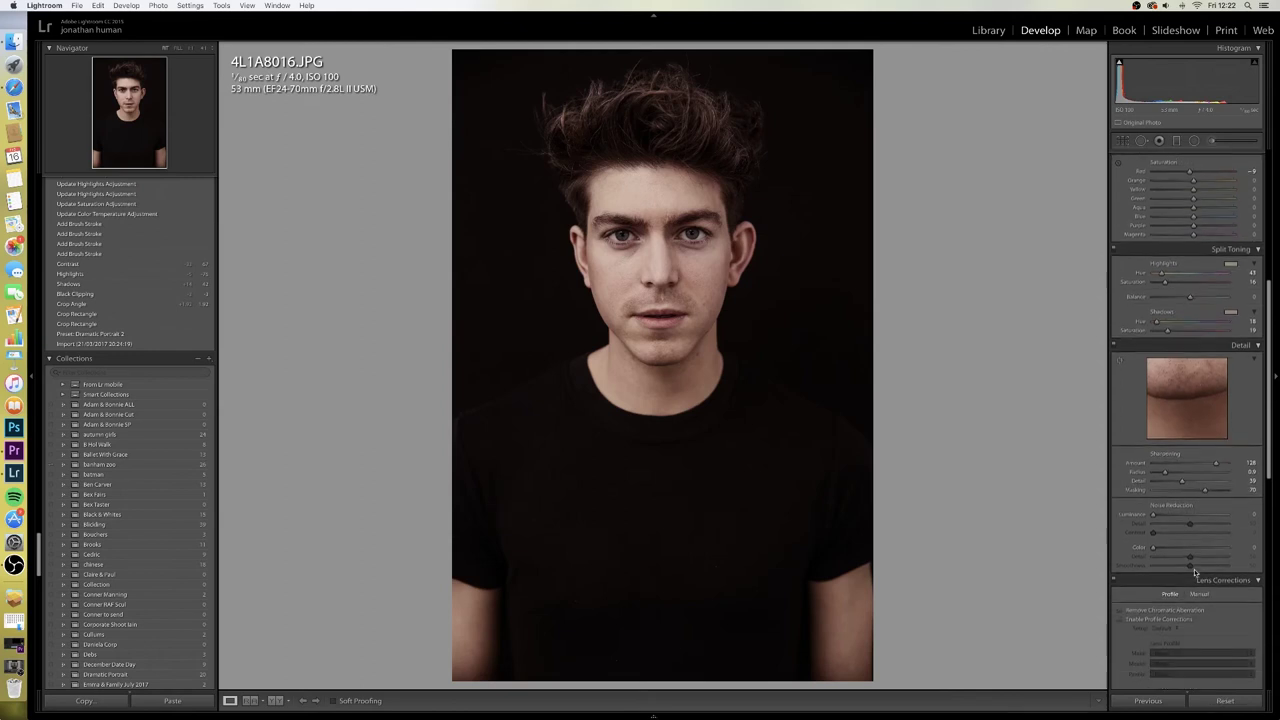
scroll(1160, 500, down, 1)
scroll(1159, 494, down, 2)
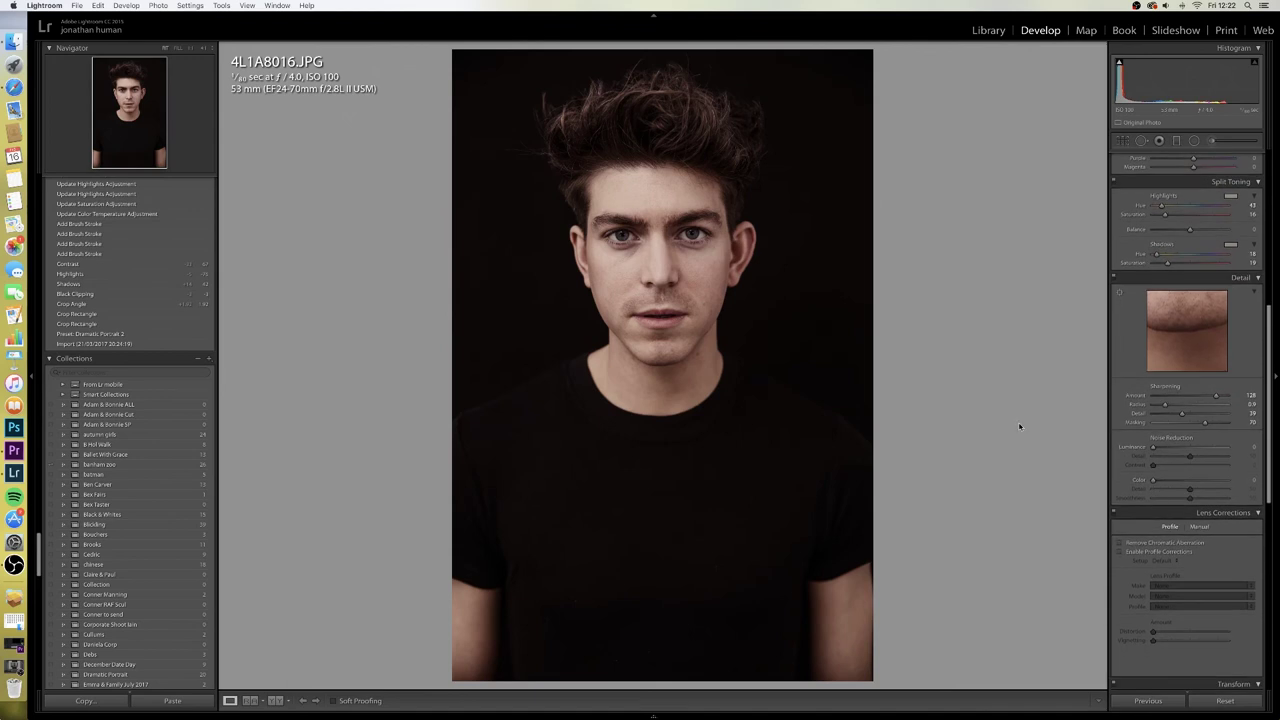
scroll(1140, 500, down, 2)
click(1120, 507)
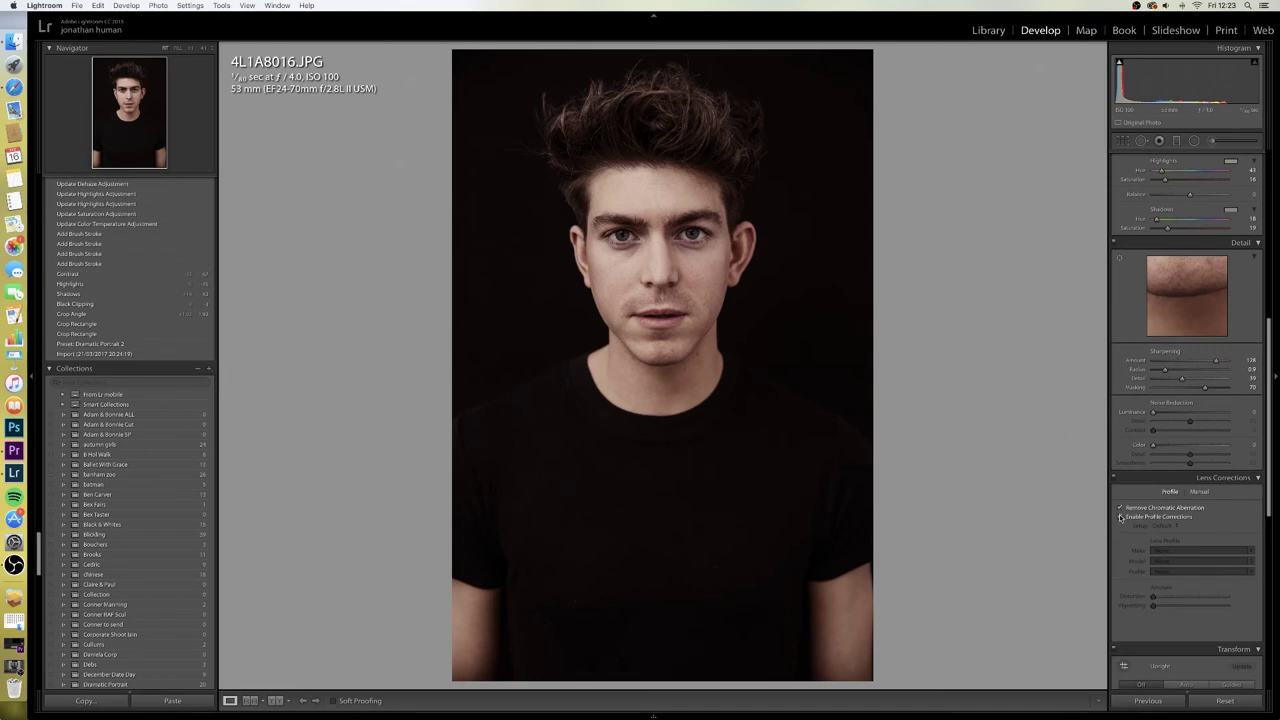
click(1121, 517)
click(1162, 552)
click(1165, 572)
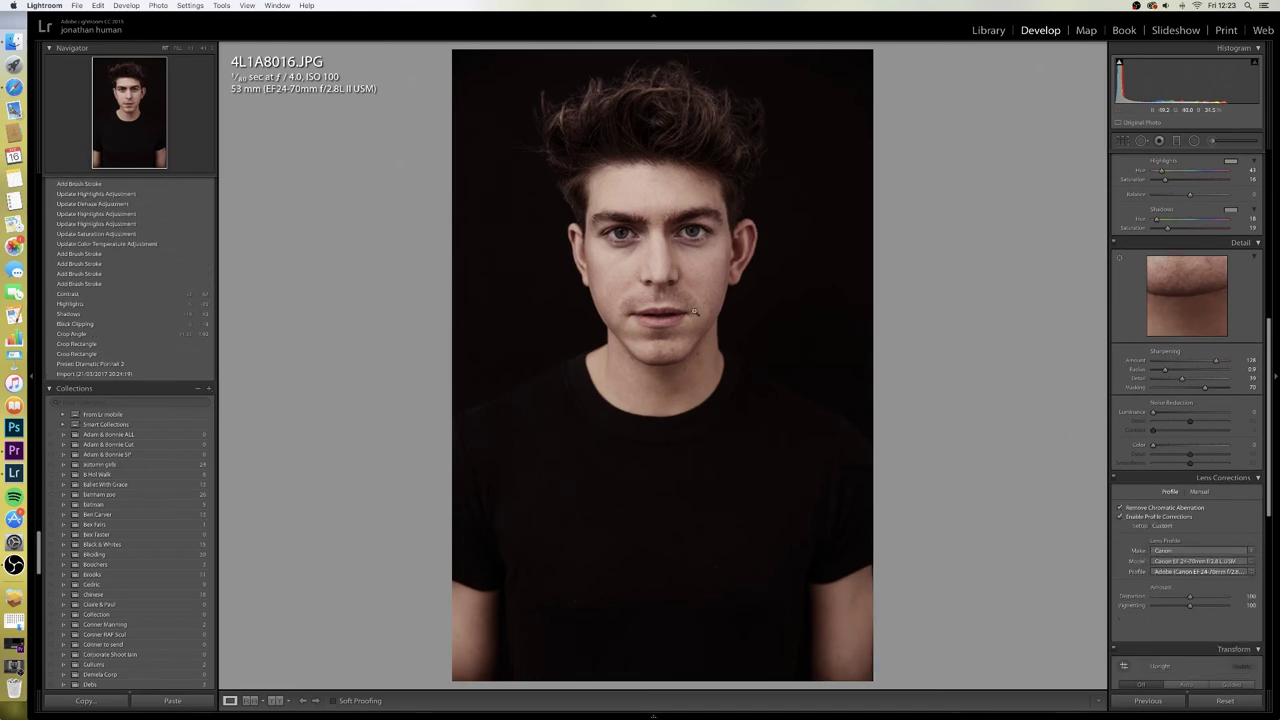
Crop the portrait slightly tighter by trimming the lower edge, keeping the original aspect ratio.
scroll(1188, 478, down, 5)
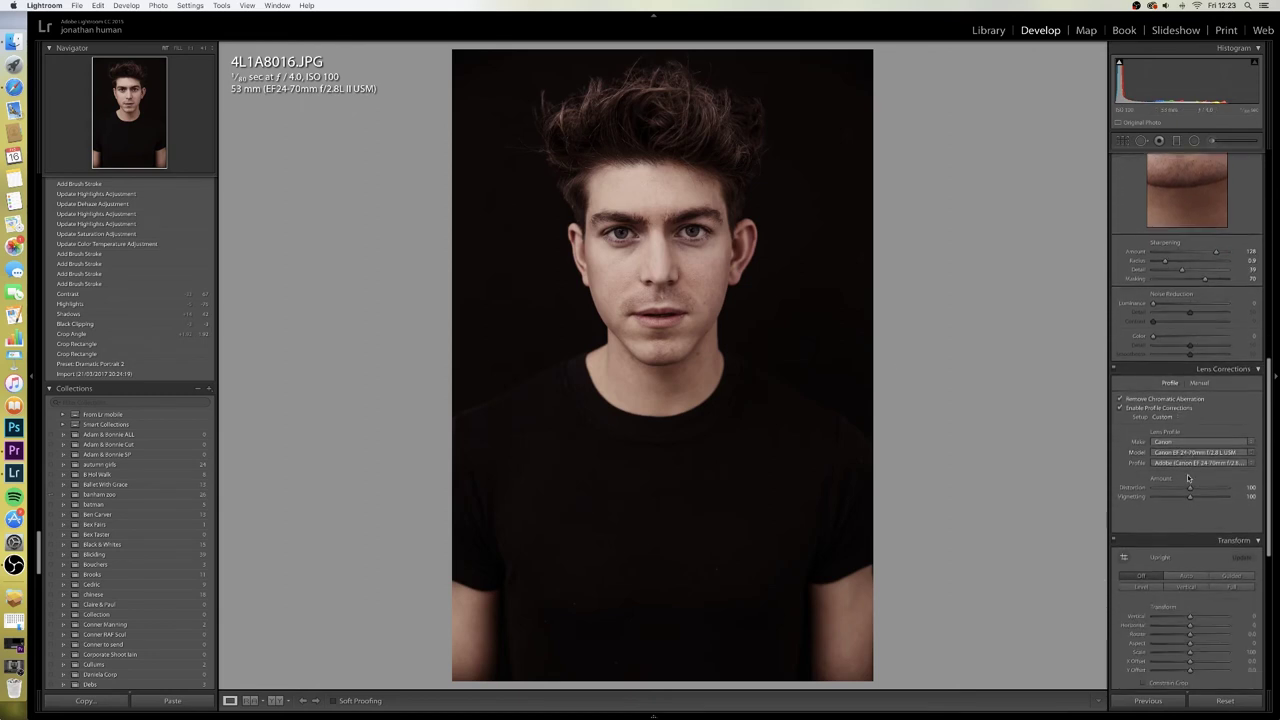
scroll(1188, 478, down, 7)
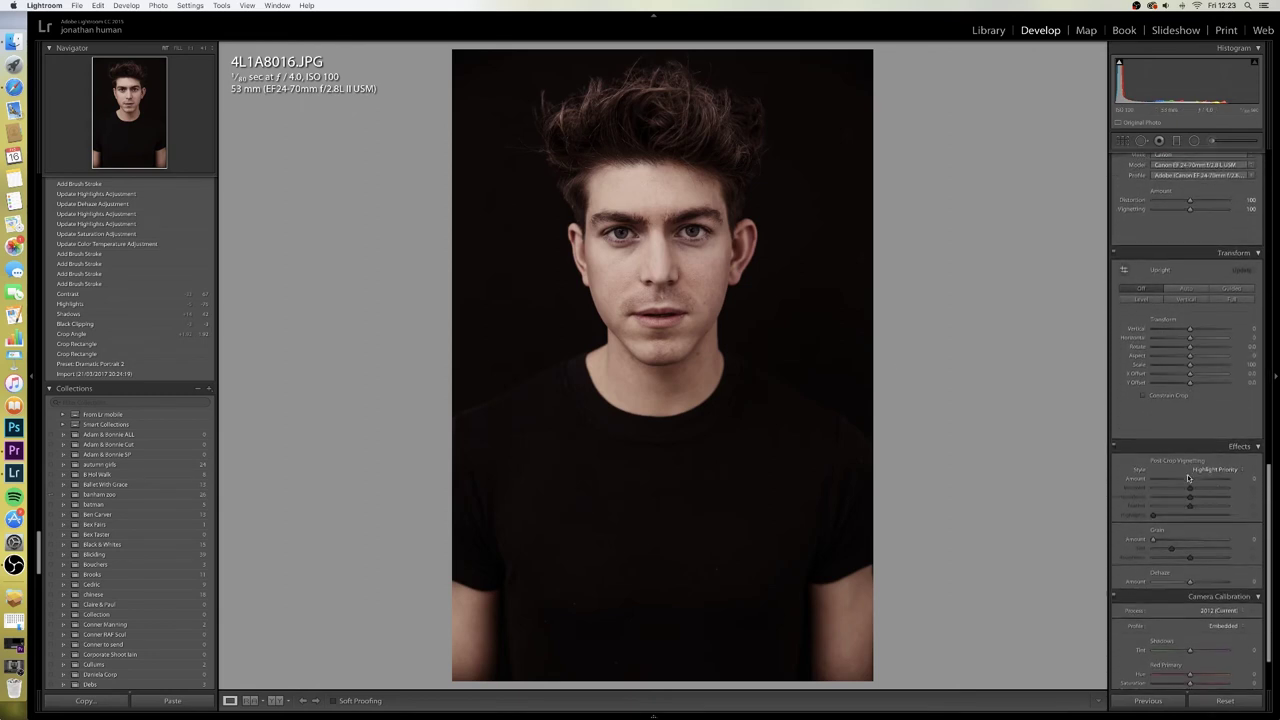
scroll(1188, 478, up, 20)
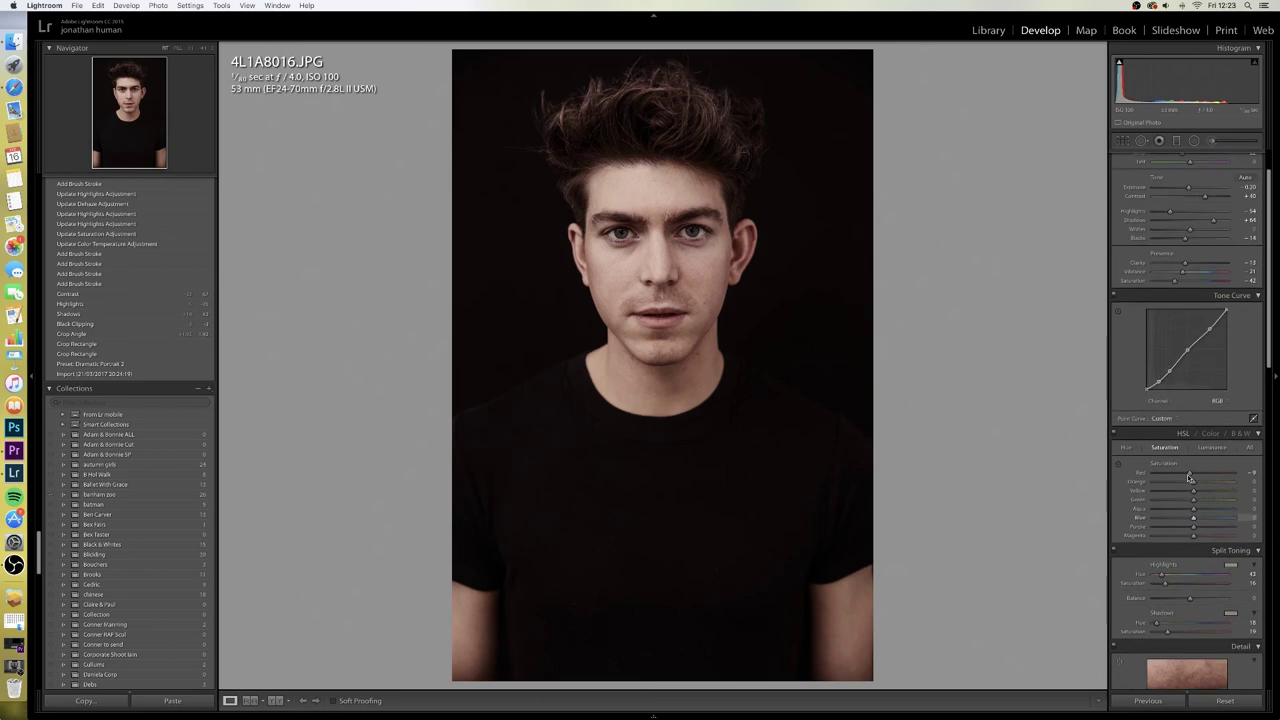
click(1123, 141)
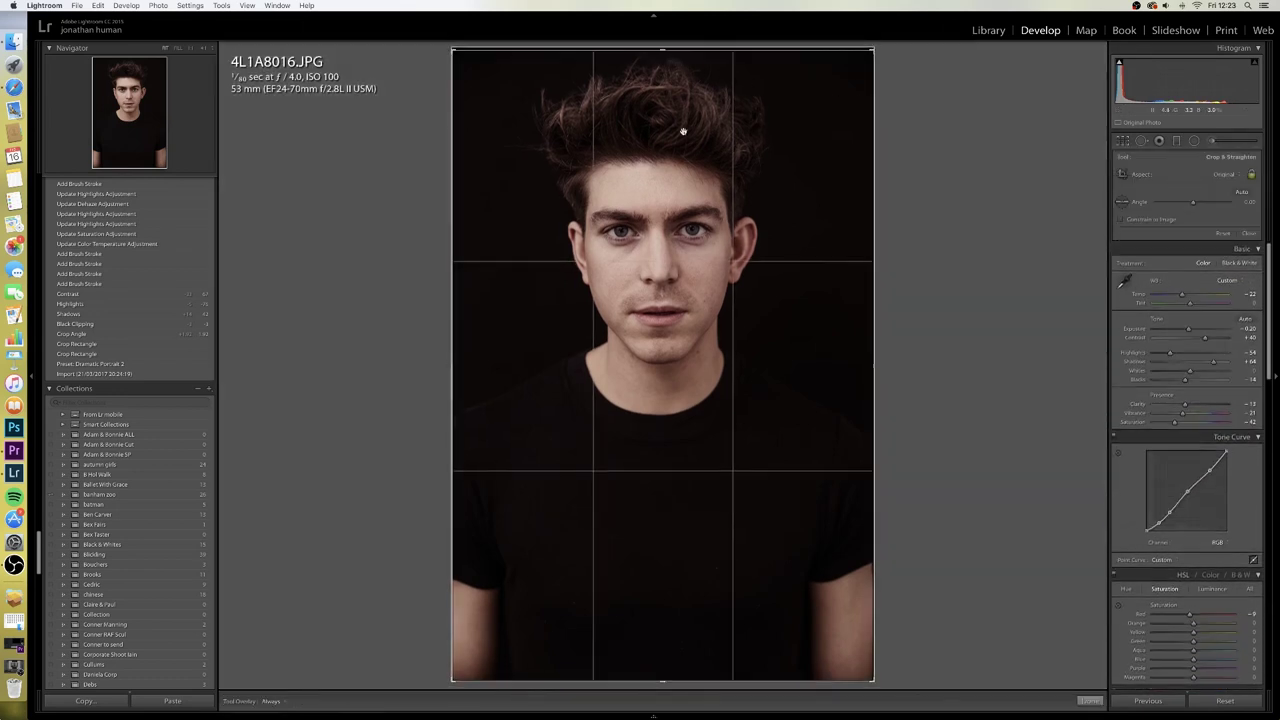
drag(662, 681, 664, 655)
click(1082, 698)
click(1088, 700)
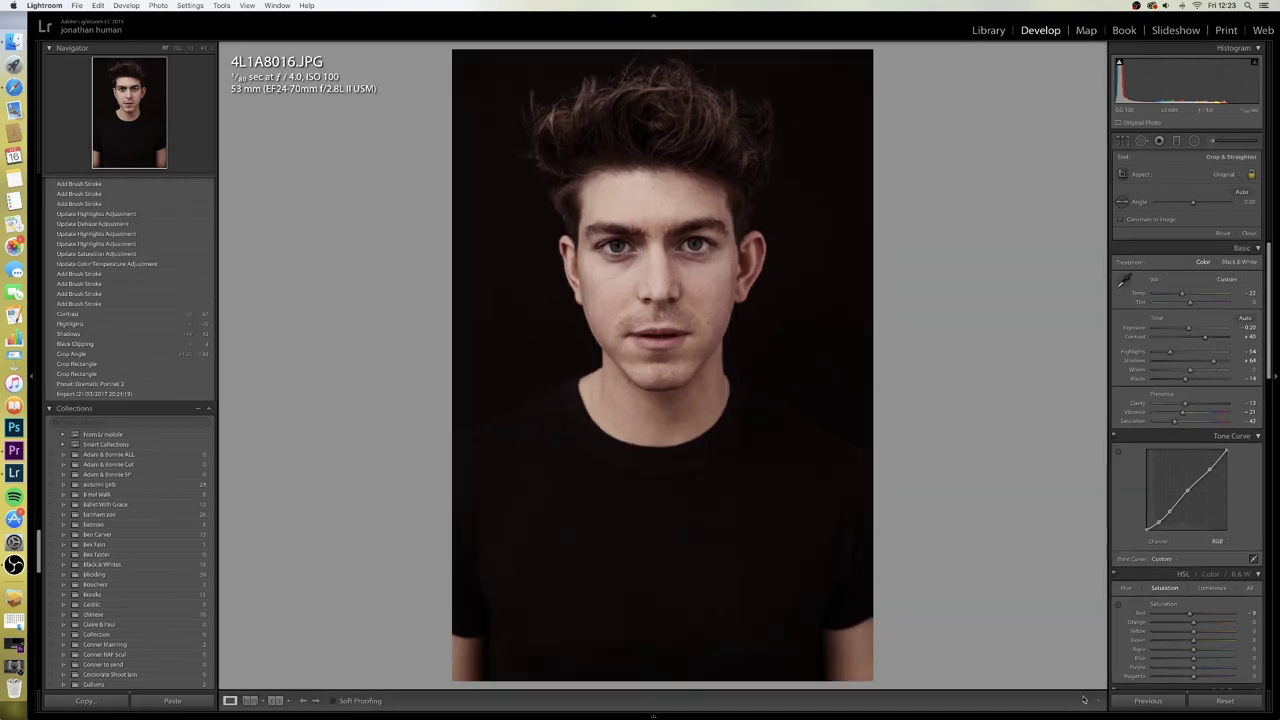
Straighten the portrait along the line between the eyes and enlarge the crop frame slightly.
click(1123, 141)
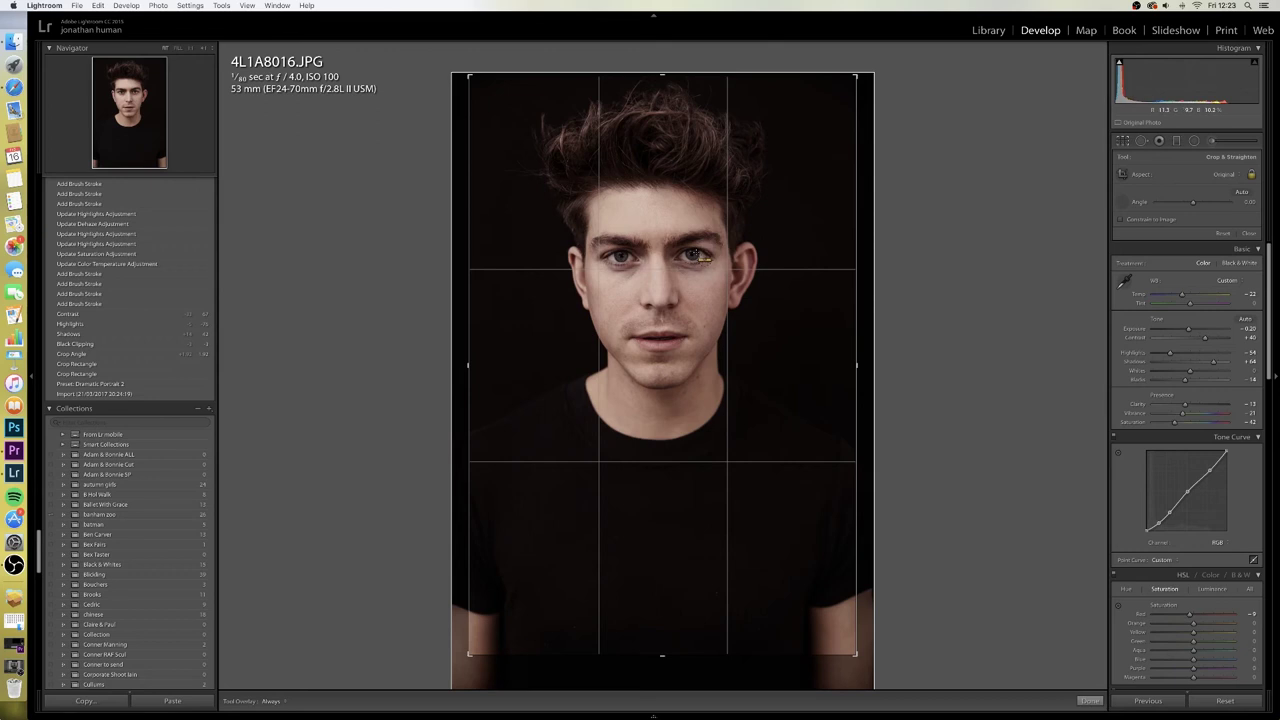
drag(692, 254, 652, 254)
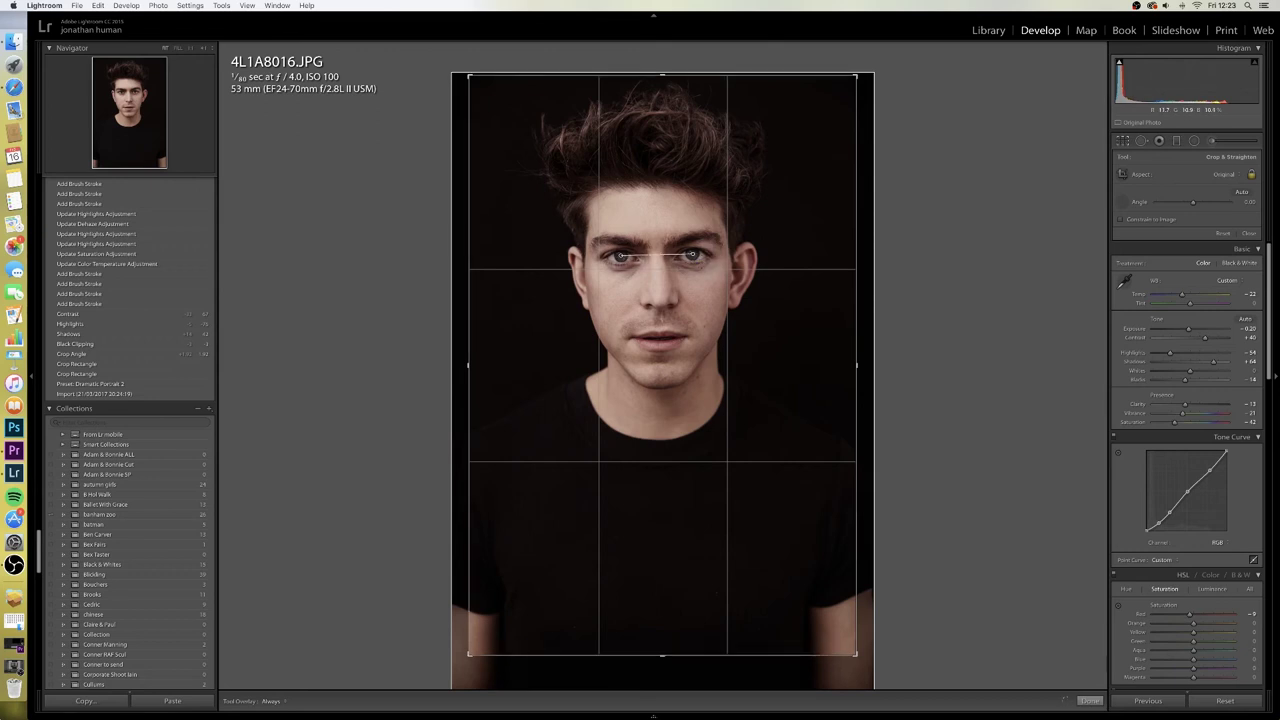
drag(620, 256, 620, 256)
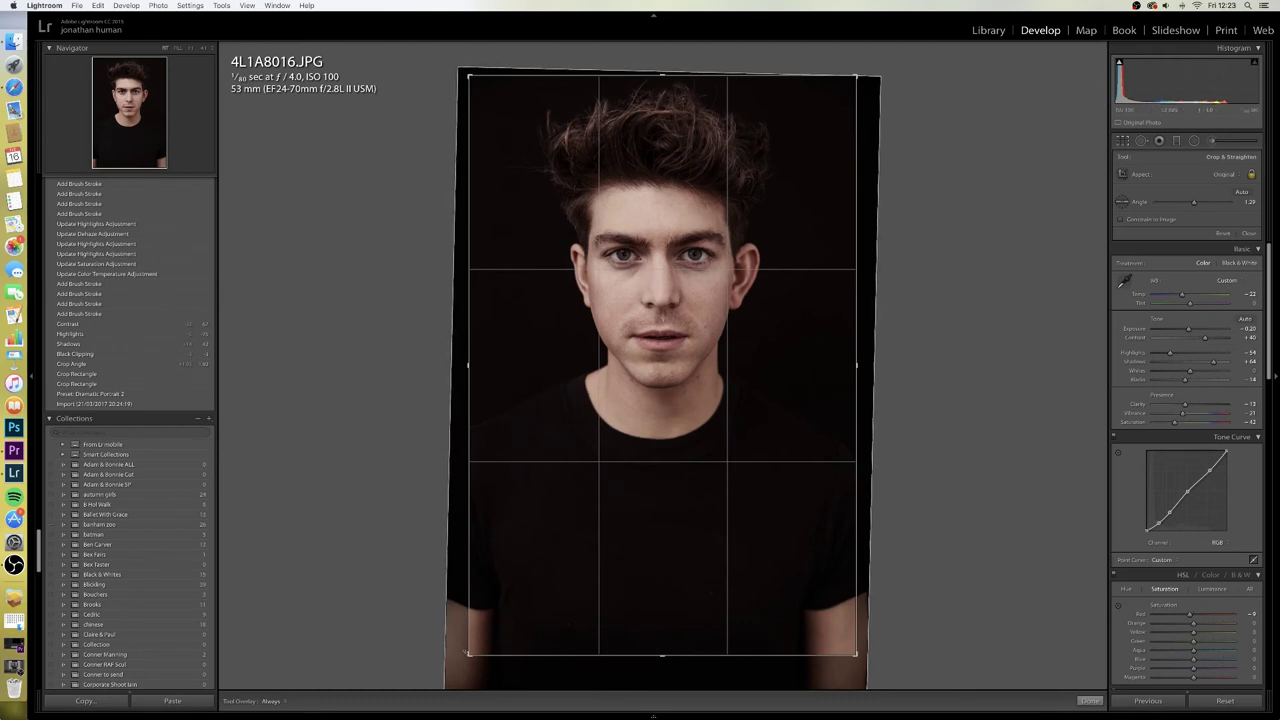
drag(469, 654, 464, 660)
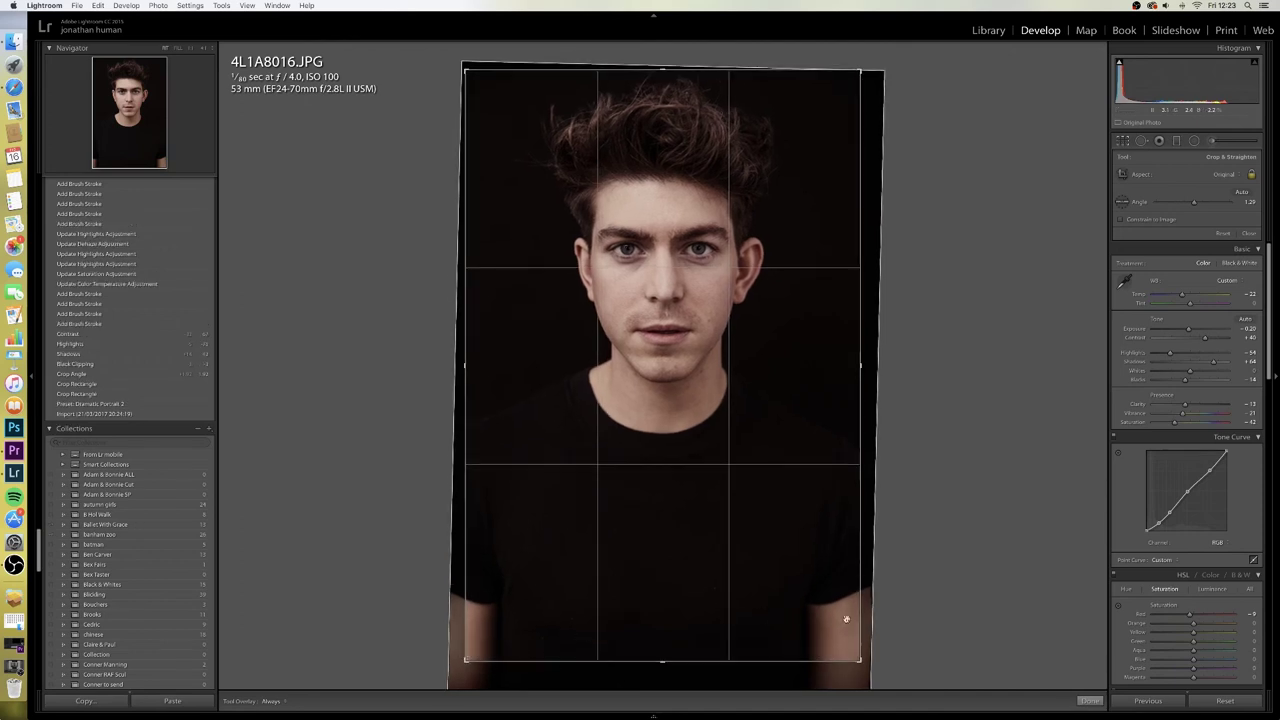
click(1088, 700)
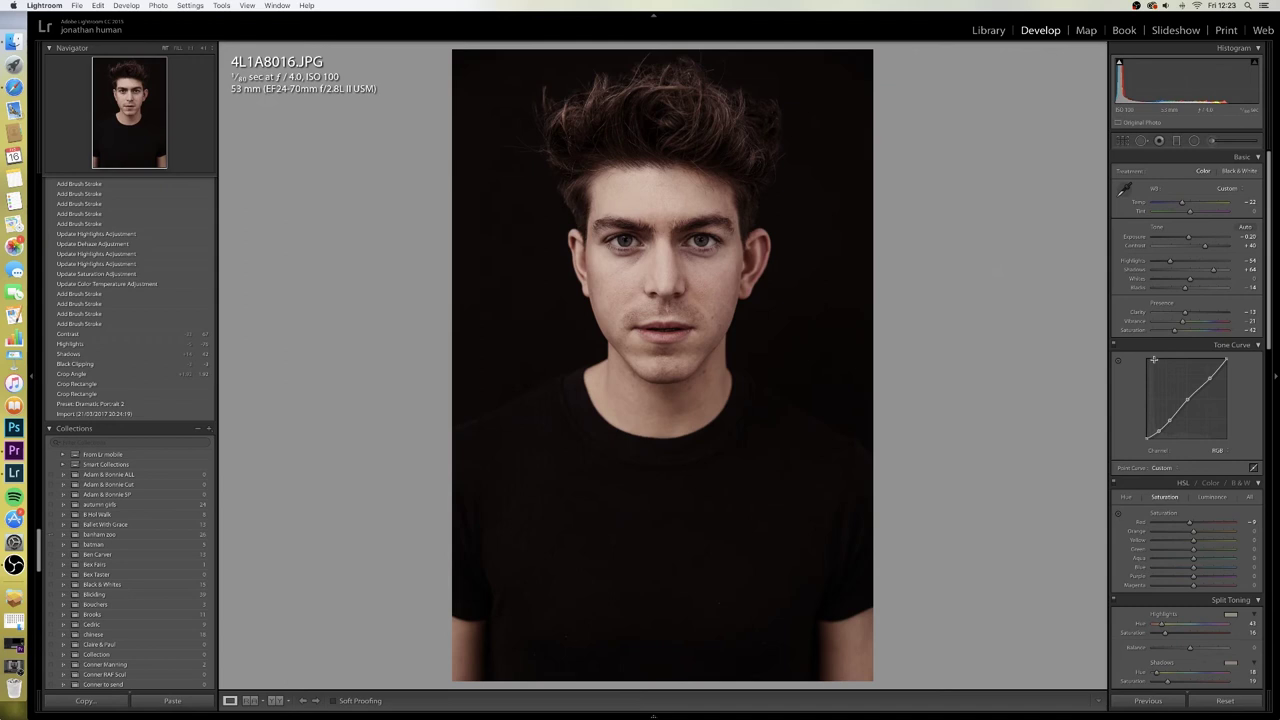
Set the overall Saturation to −47 and Blacks to −54.
drag(1175, 333, 1172, 334)
scroll(1176, 345, down, 3)
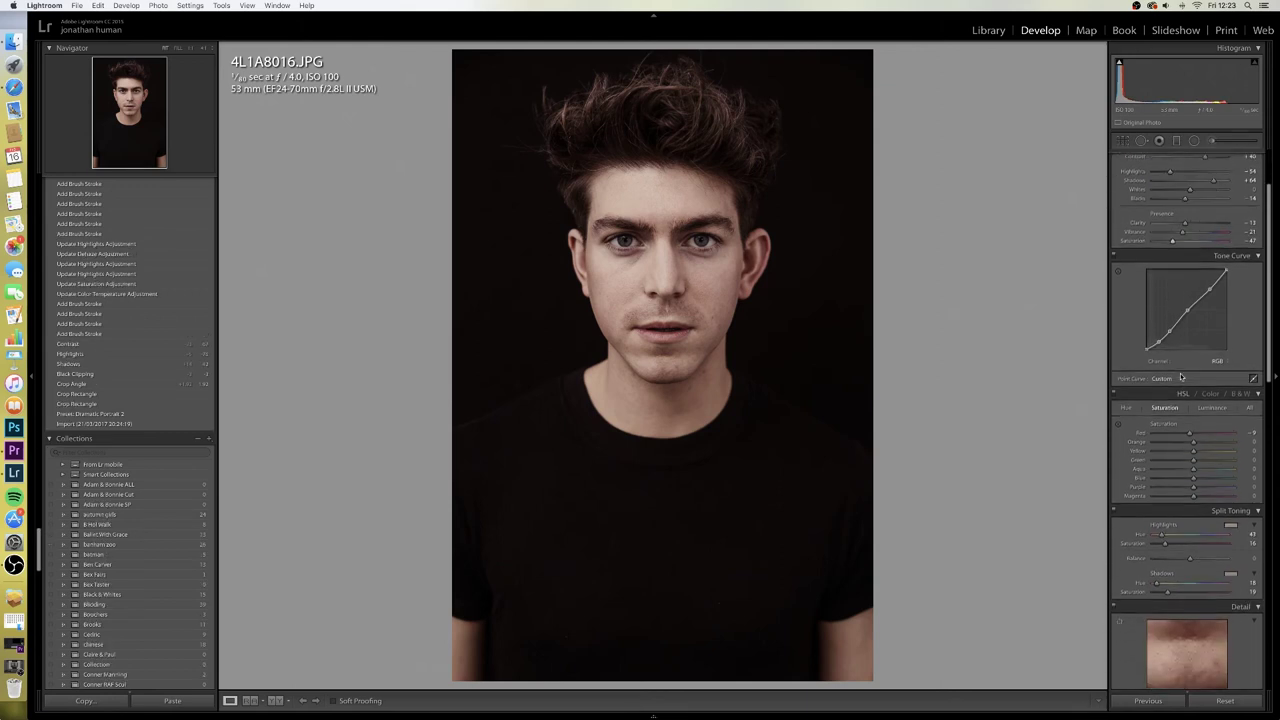
scroll(1190, 300, up, 5)
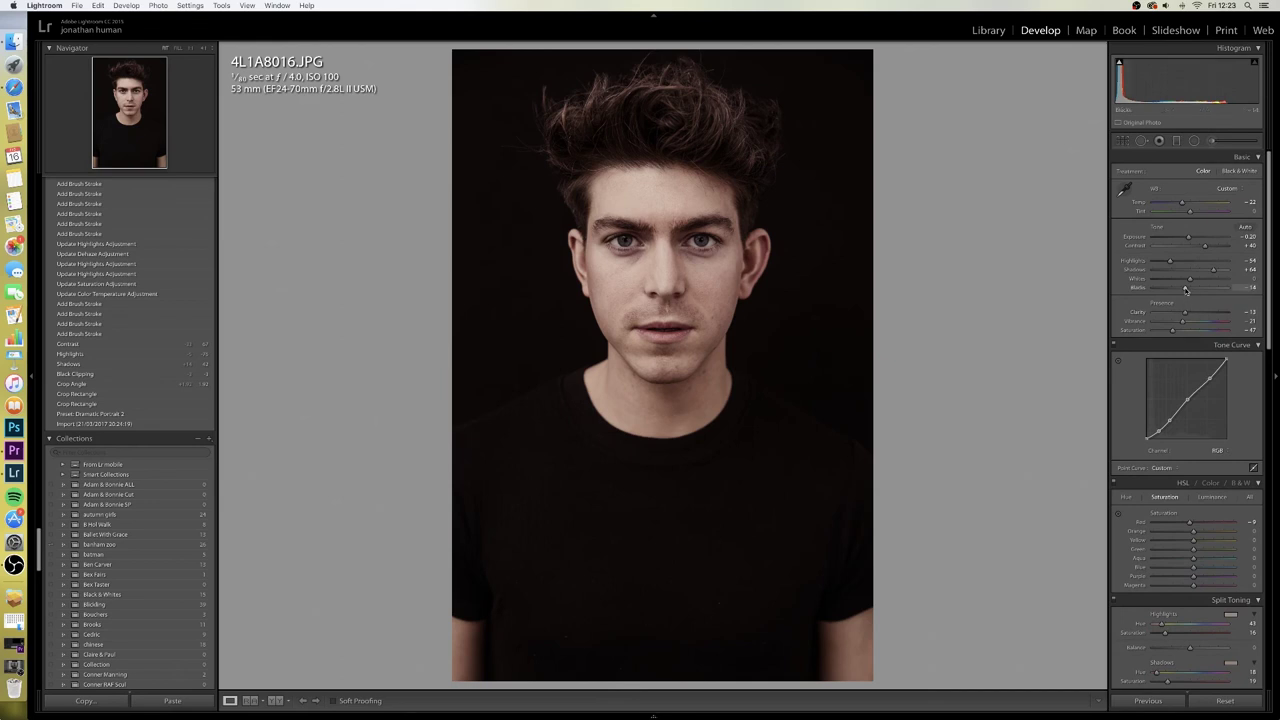
drag(1186, 290, 1166, 290)
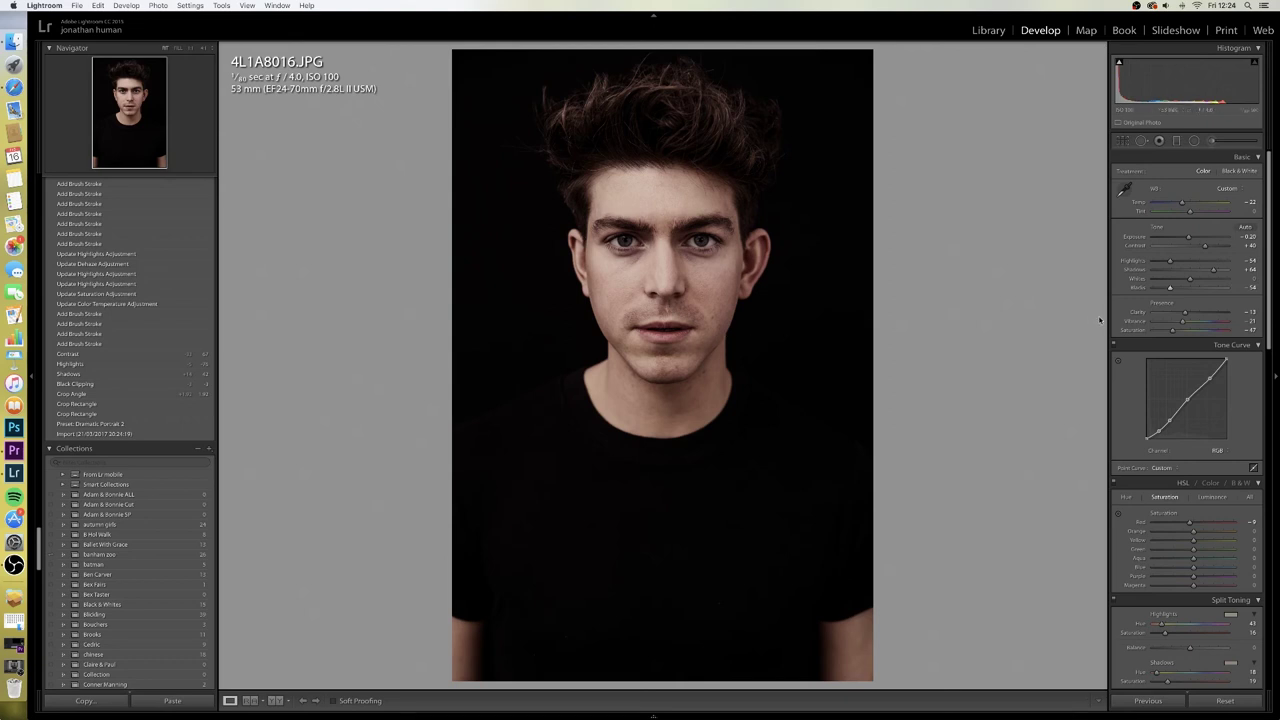
Brush over the hair with the Adjustment Brush using the Dodge (Lighten) effect to brighten it.
scroll(1190, 336, down, 1)
scroll(1190, 336, down, 5)
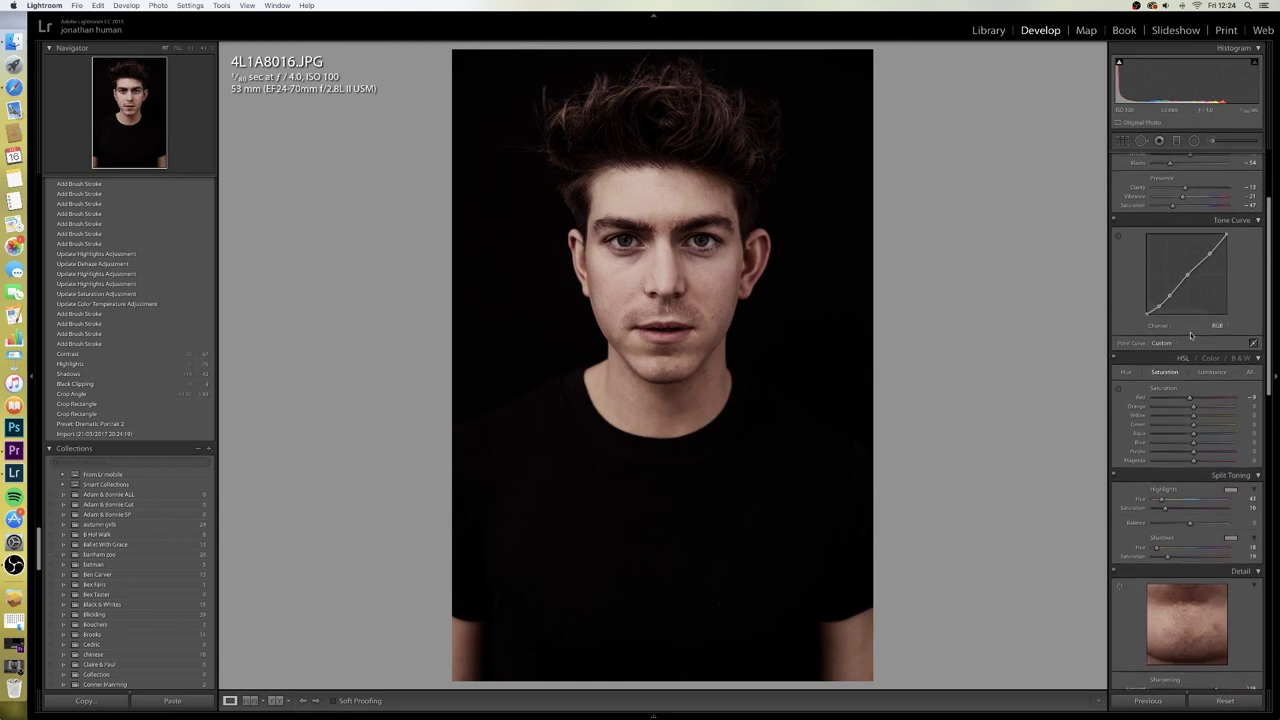
scroll(1190, 336, up, 5)
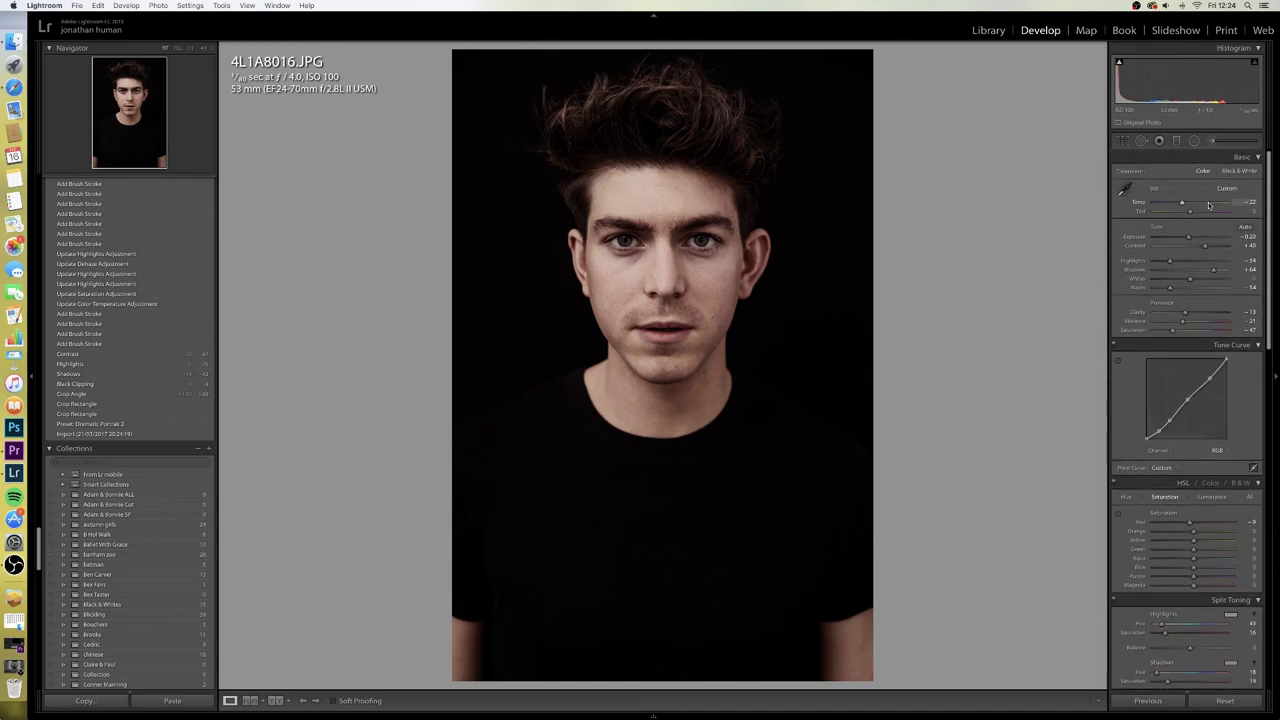
click(1210, 143)
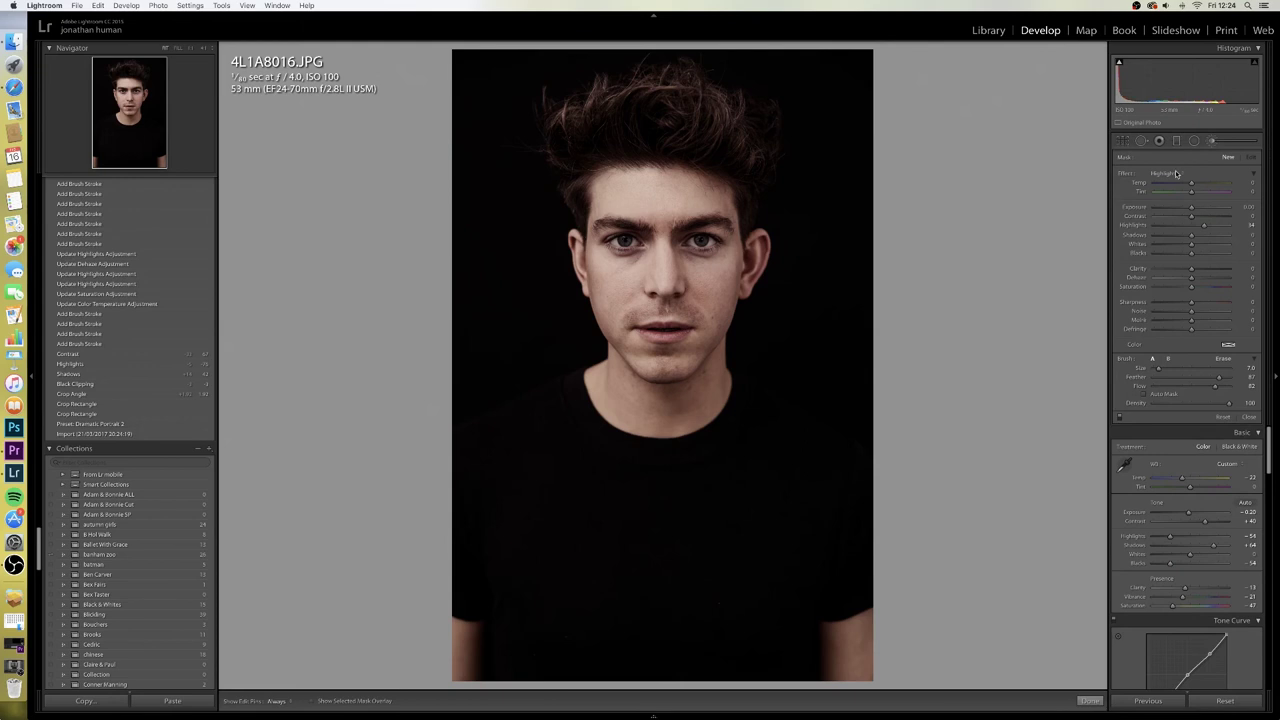
click(1170, 174)
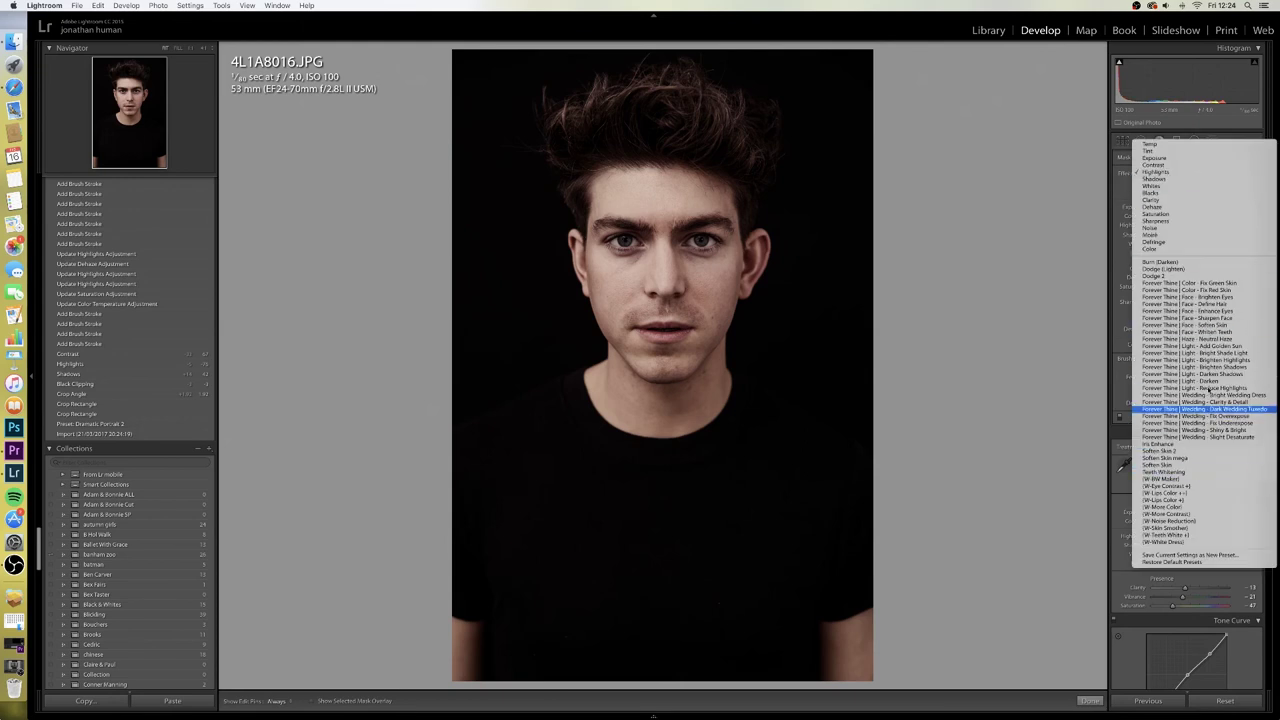
click(1165, 269)
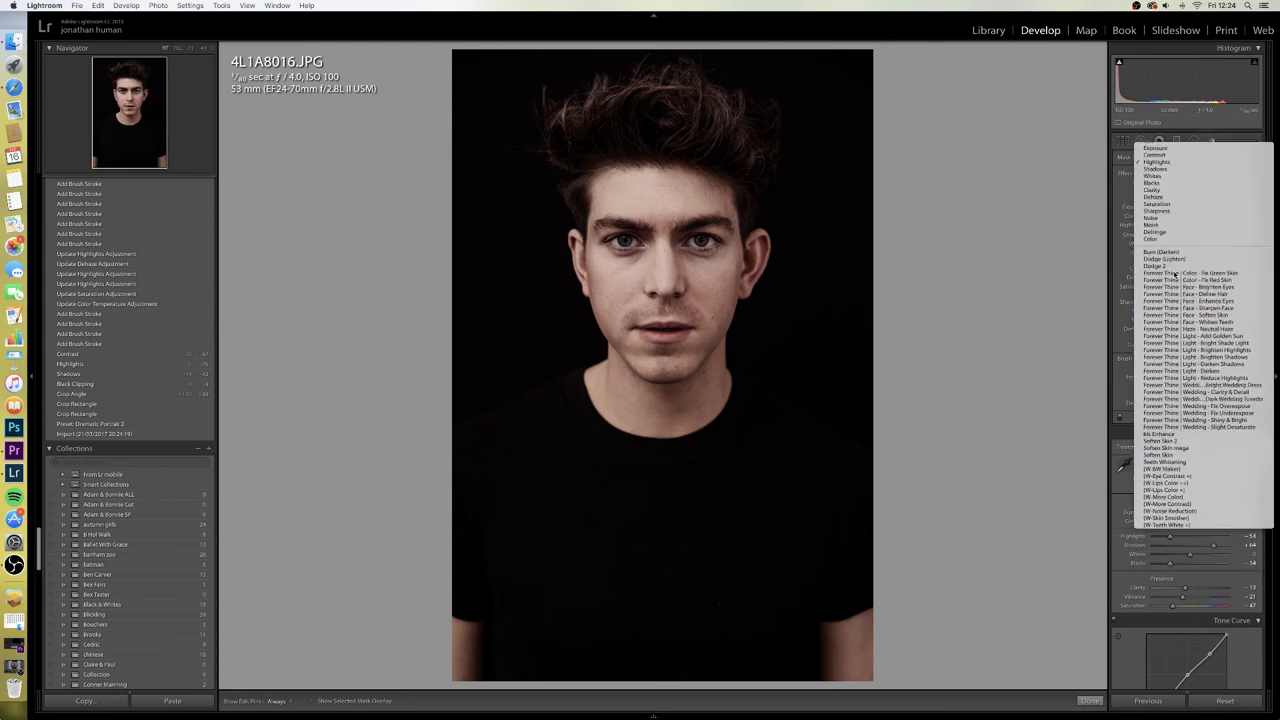
mouse_move(683, 130)
mouse_down()
mouse_move(706, 98)
mouse_move(656, 102)
mouse_move(649, 118)
mouse_up()
mouse_move(649, 118)
mouse_down()
mouse_move(582, 101)
mouse_move(578, 124)
mouse_up()
key(h)
mouse_move(693, 147)
mouse_down()
mouse_move(726, 114)
mouse_move(725, 150)
mouse_move(728, 121)
mouse_move(744, 166)
mouse_move(756, 150)
mouse_move(752, 180)
mouse_move(577, 193)
mouse_move(581, 182)
mouse_move(585, 207)
mouse_move(687, 171)
mouse_move(746, 170)
mouse_move(753, 197)
mouse_move(650, 155)
mouse_move(590, 161)
mouse_move(631, 156)
mouse_move(640, 90)
mouse_up()
key(h)
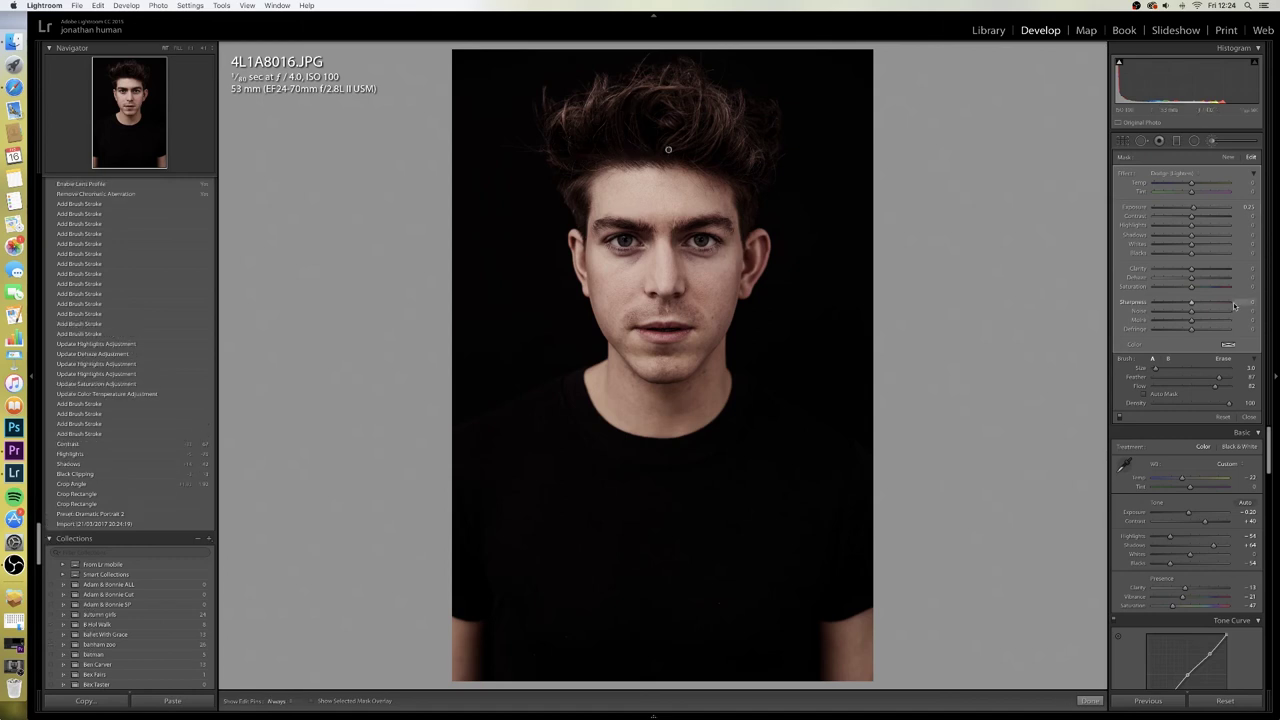
Raise the Highlights of the hair brush adjustment moderately and finish the brush edit.
drag(1192, 228, 1221, 232)
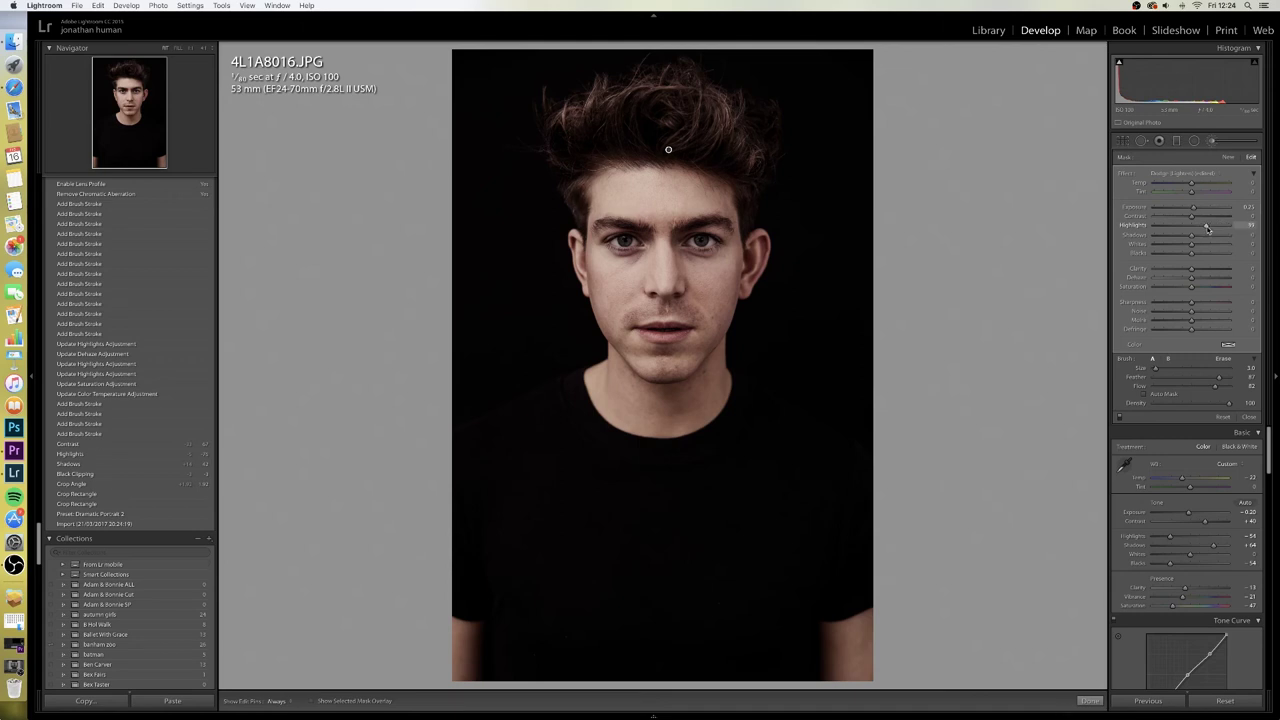
drag(1207, 229, 1207, 229)
click(1089, 699)
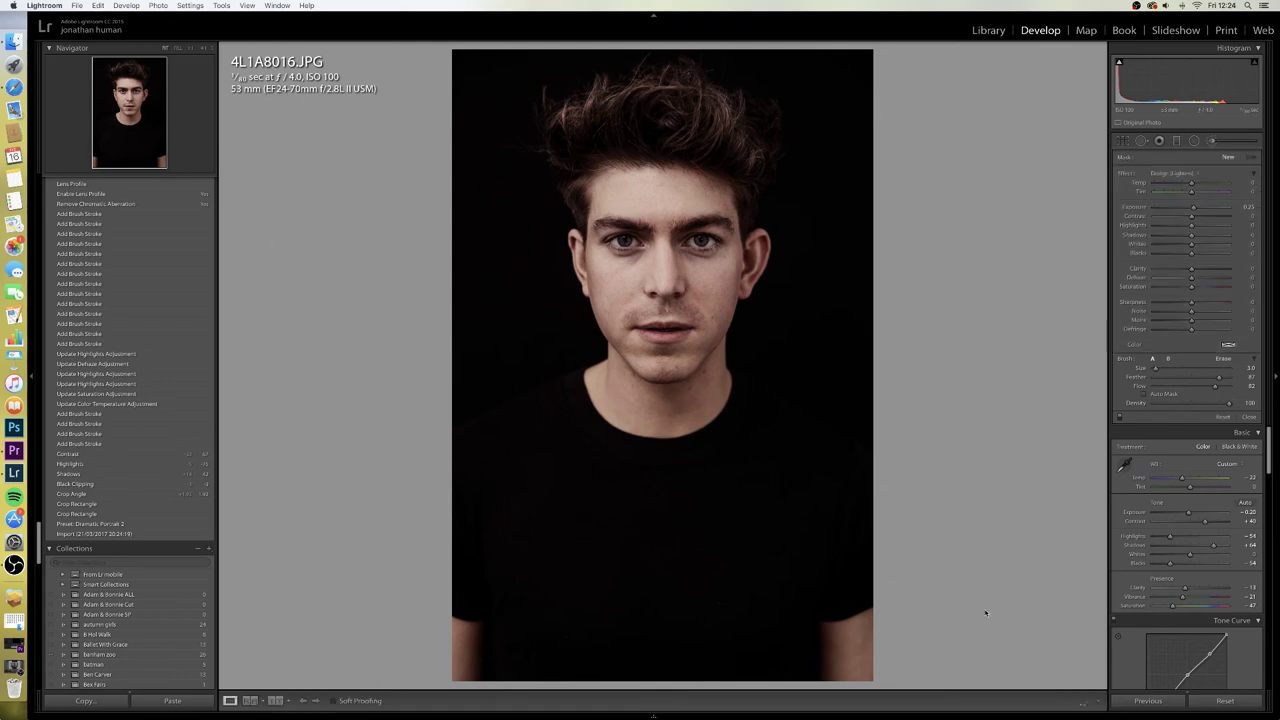
Zoom in closely on the face and examine the detail around the mouth, nose and eyes.
click(664, 240)
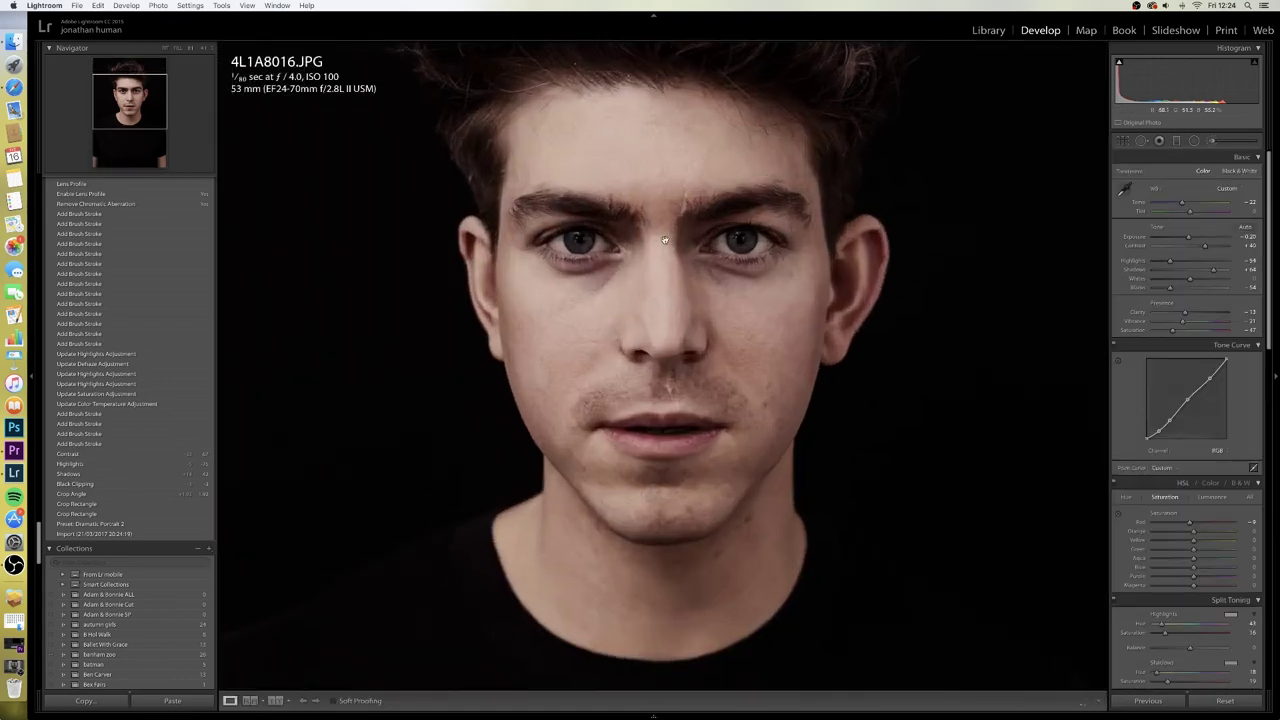
click(203, 49)
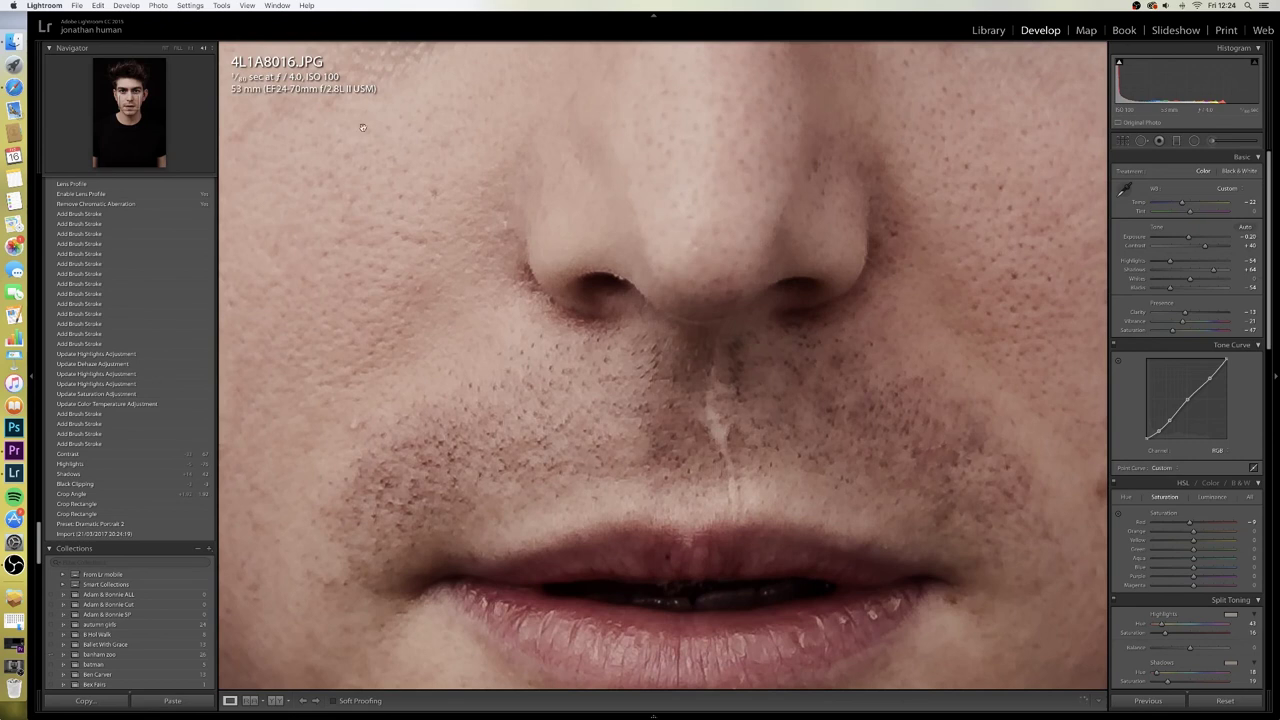
drag(609, 148, 600, 446)
drag(718, 278, 697, 350)
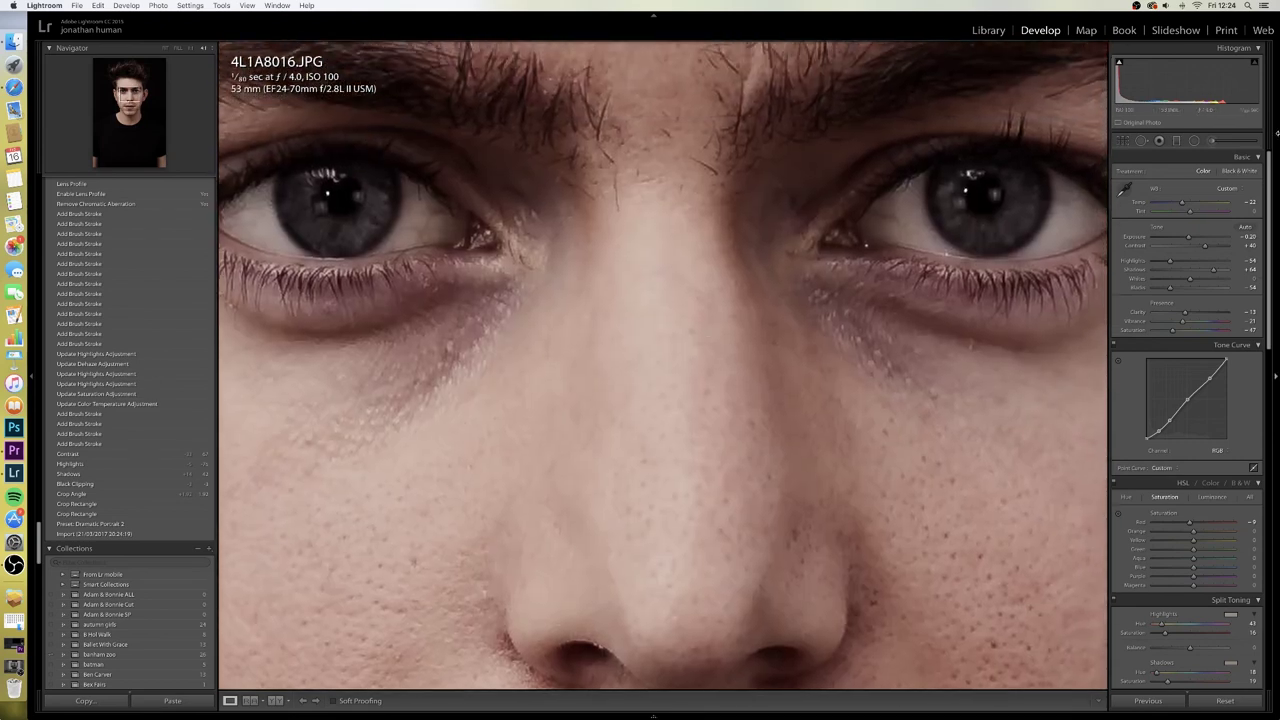
Paint over both irises with a new Adjustment Brush using the Highlights effect, with the selected mask overlay shown.
click(1212, 142)
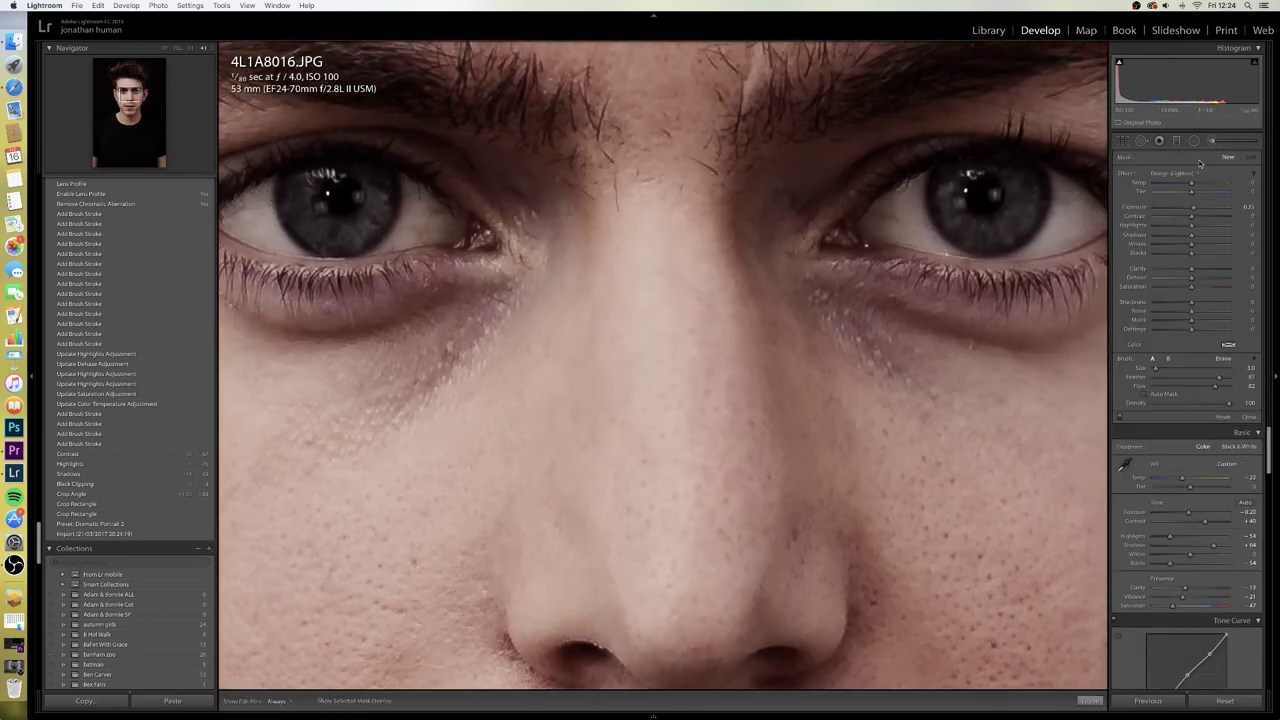
click(1172, 173)
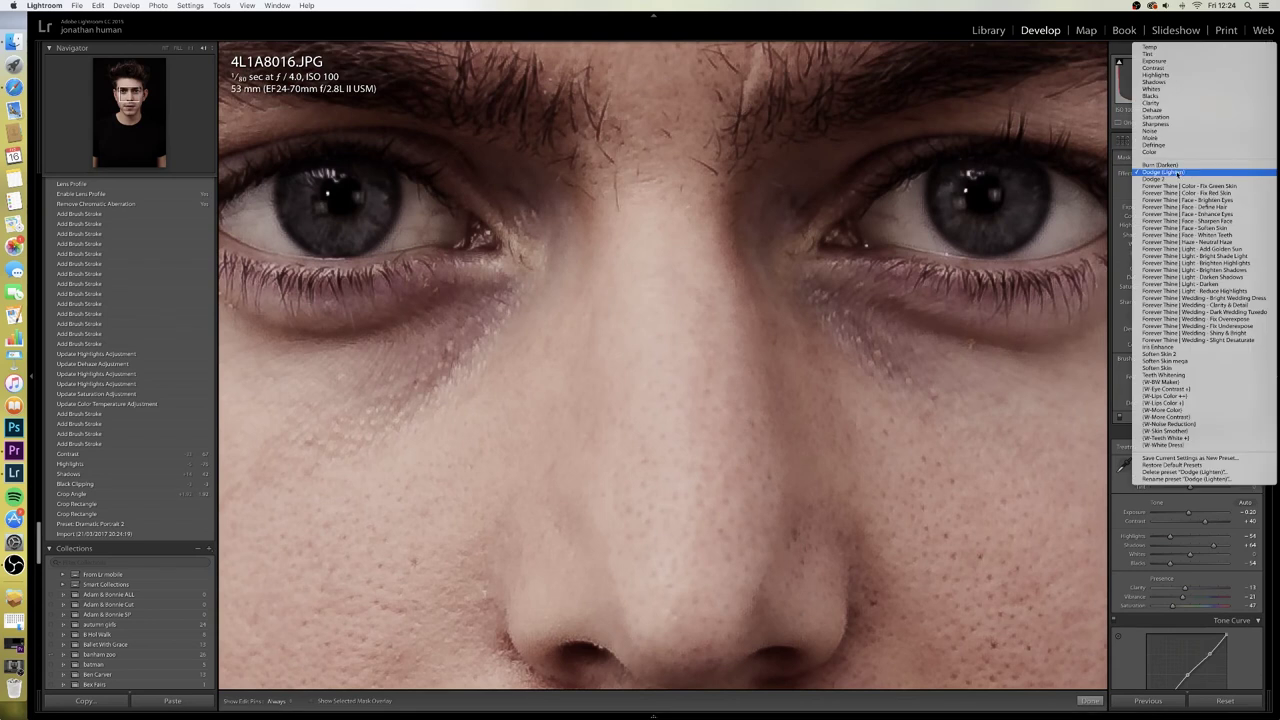
click(1158, 75)
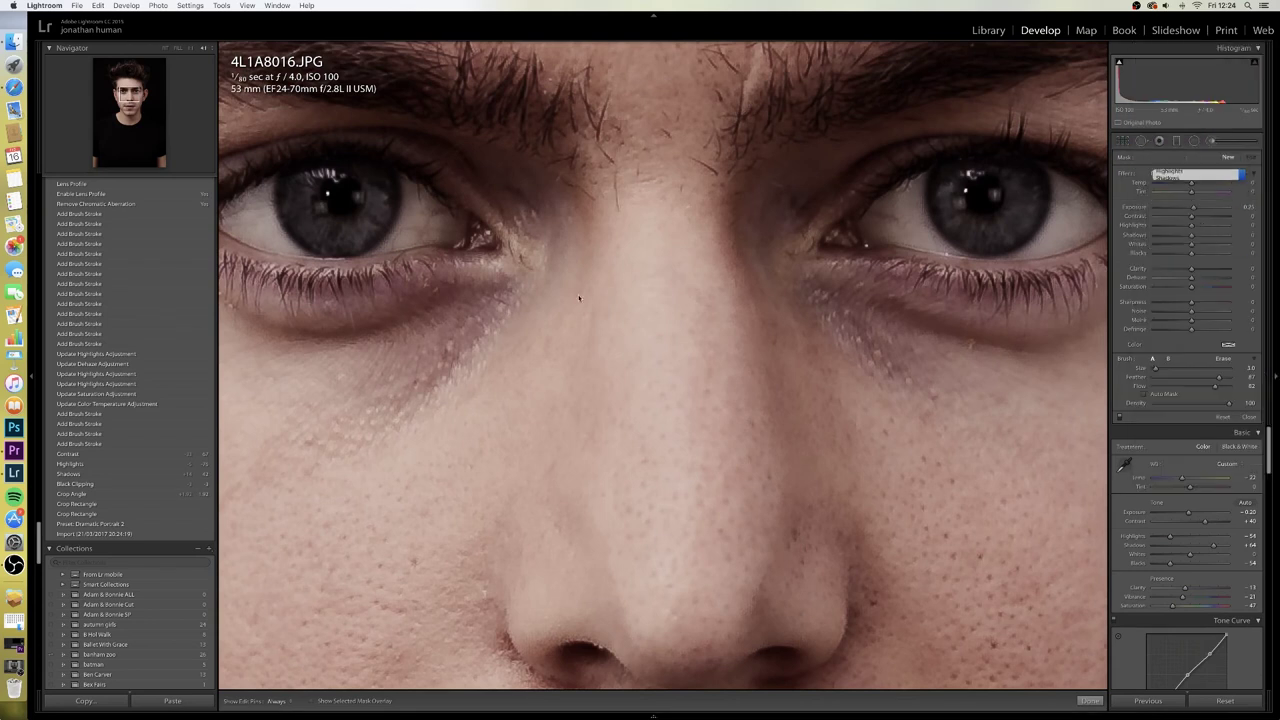
click(311, 701)
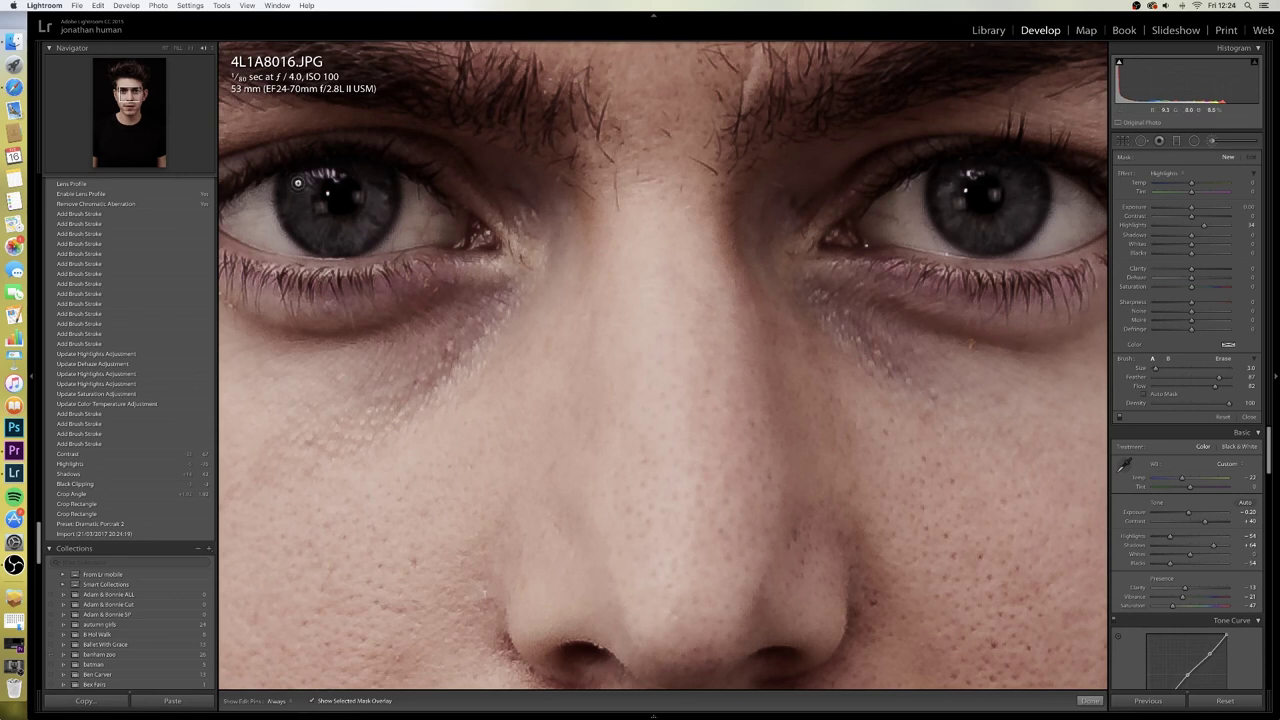
key(h)
mouse_move(297, 185)
mouse_down()
mouse_move(332, 238)
mouse_move(357, 235)
mouse_move(377, 197)
mouse_move(364, 178)
mouse_move(331, 173)
mouse_move(311, 204)
mouse_move(352, 212)
mouse_move(353, 181)
mouse_move(308, 228)
mouse_move(330, 205)
mouse_up()
key(h)
mouse_move(945, 199)
mouse_down()
mouse_move(973, 239)
mouse_move(1011, 233)
mouse_move(1039, 187)
mouse_move(968, 174)
mouse_move(975, 206)
mouse_move(1002, 190)
mouse_move(974, 190)
mouse_move(1003, 189)
mouse_move(987, 206)
mouse_move(969, 178)
mouse_move(985, 208)
mouse_up()
key(h)
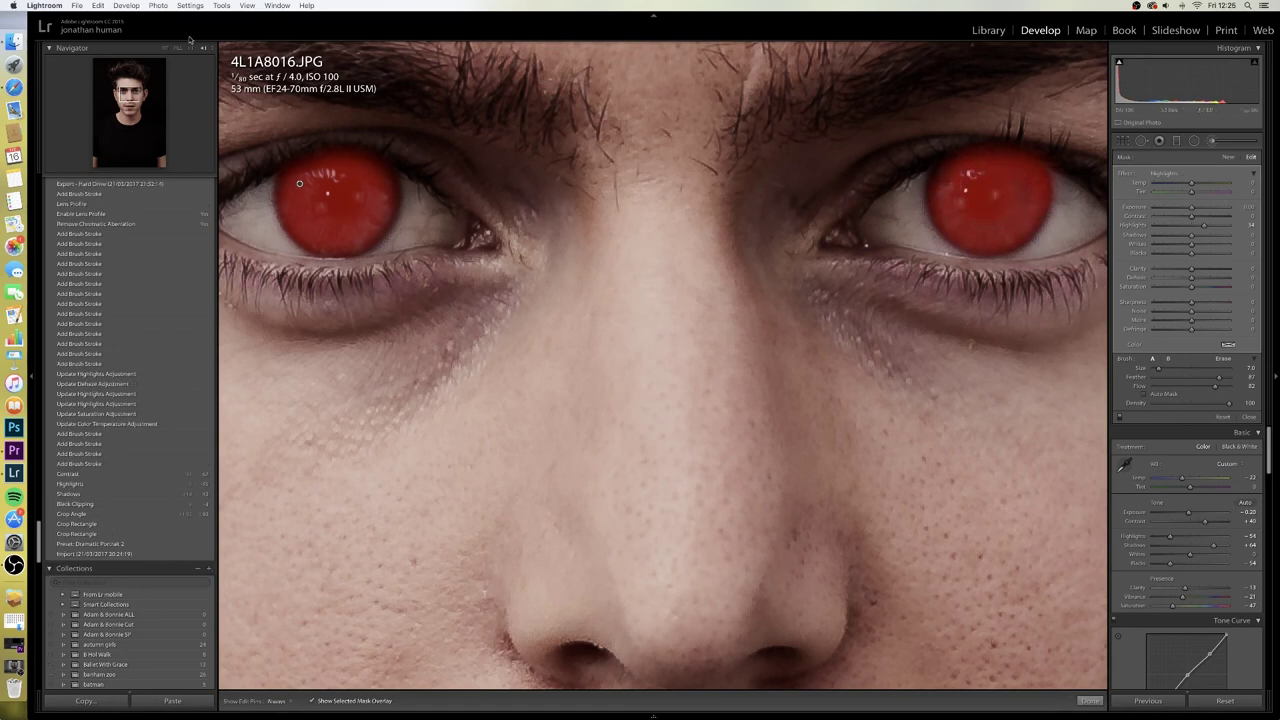
View the whole portrait without the mask overlay, reduce the iris brush's Highlights, slightly raise its Exposure and Sharpness, and finish the brush edit.
click(166, 49)
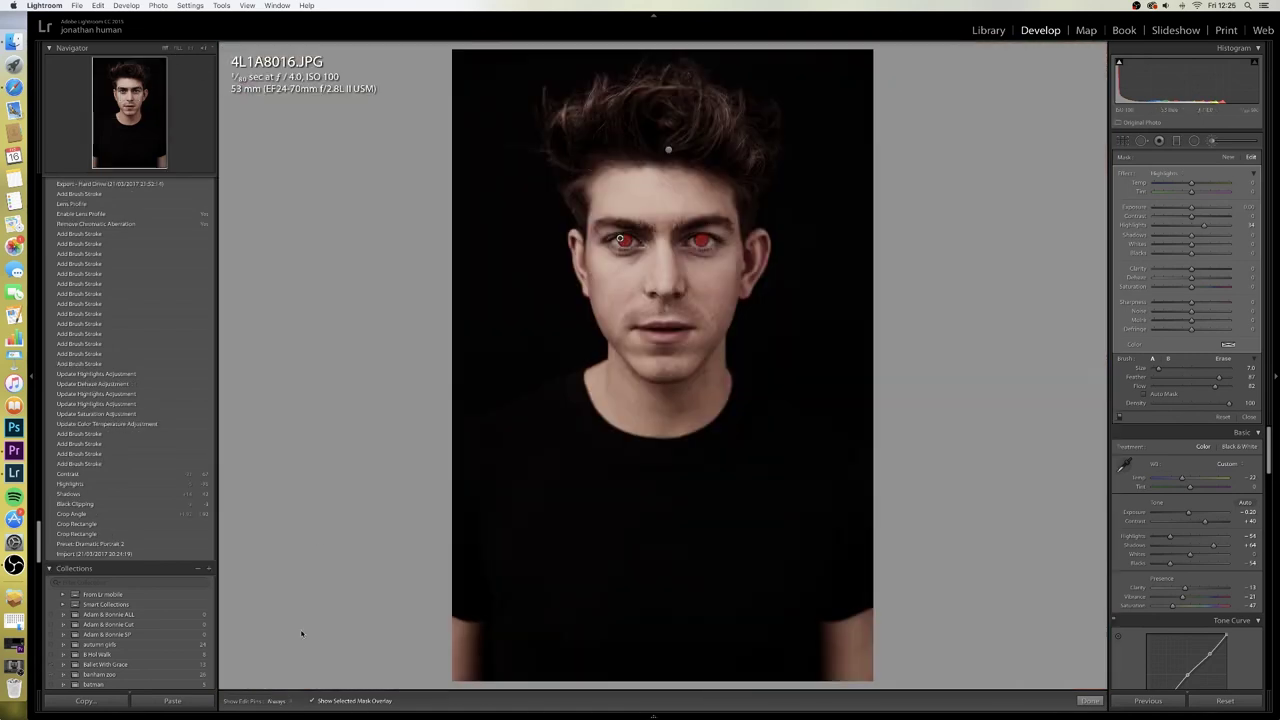
click(310, 700)
drag(1206, 226, 1197, 230)
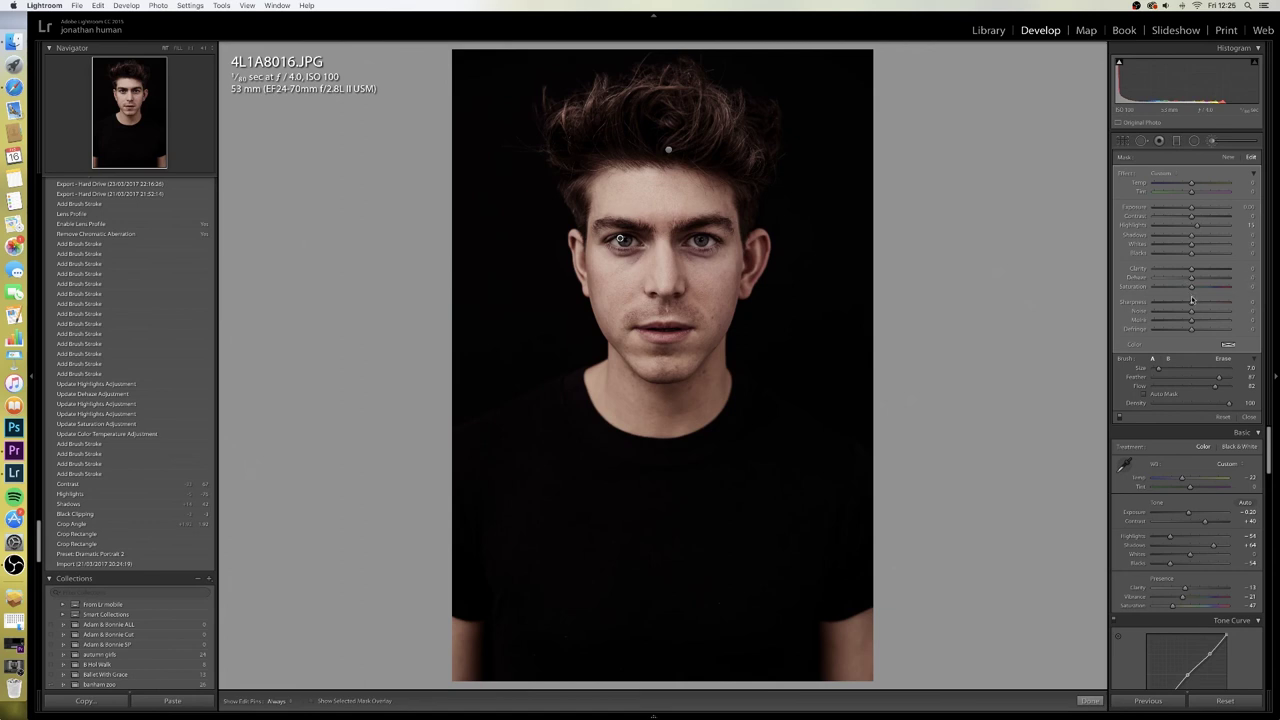
drag(1194, 303, 1200, 305)
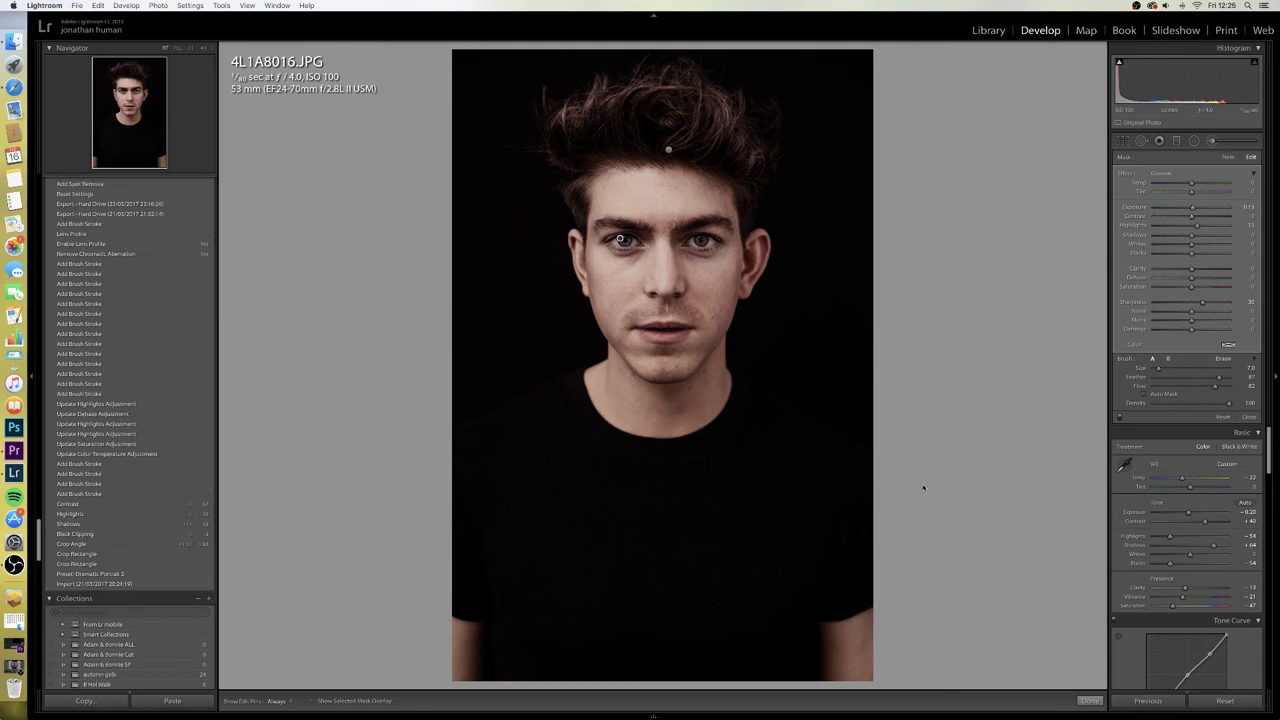
click(1090, 700)
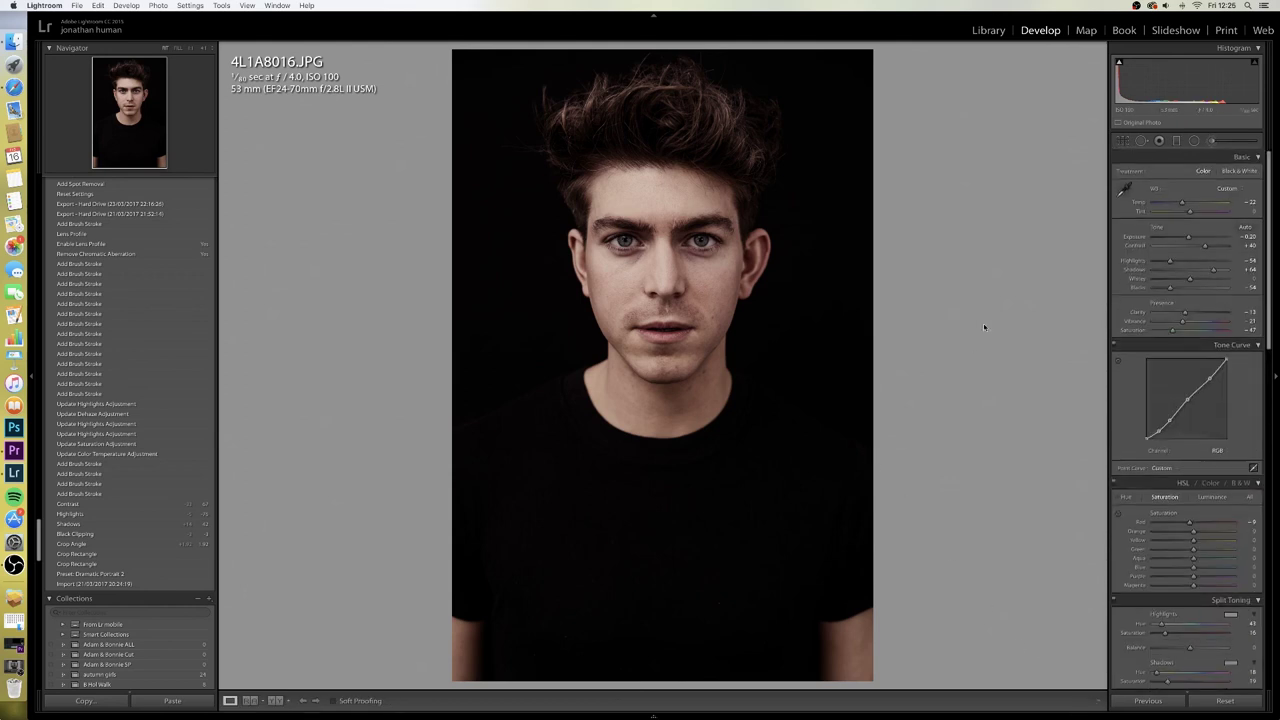
Set the overall Contrast to +47 and Highlights to −65.
click(1207, 247)
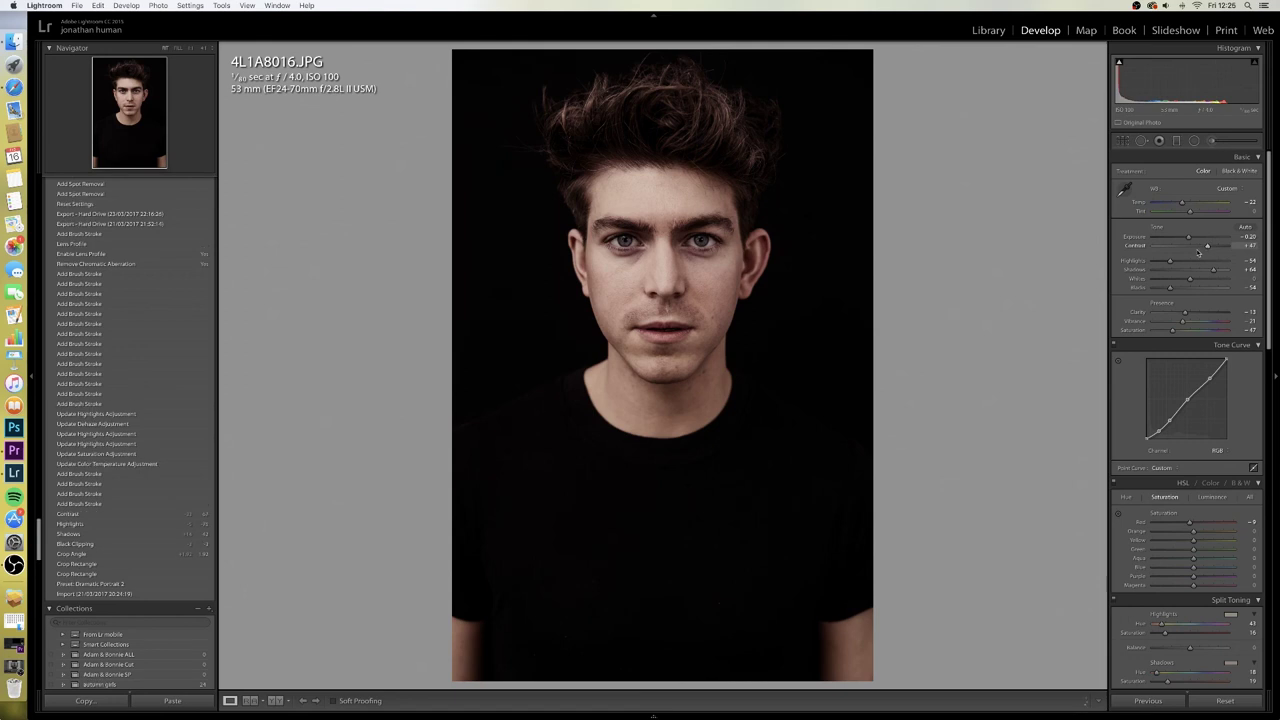
drag(1170, 262, 1164, 262)
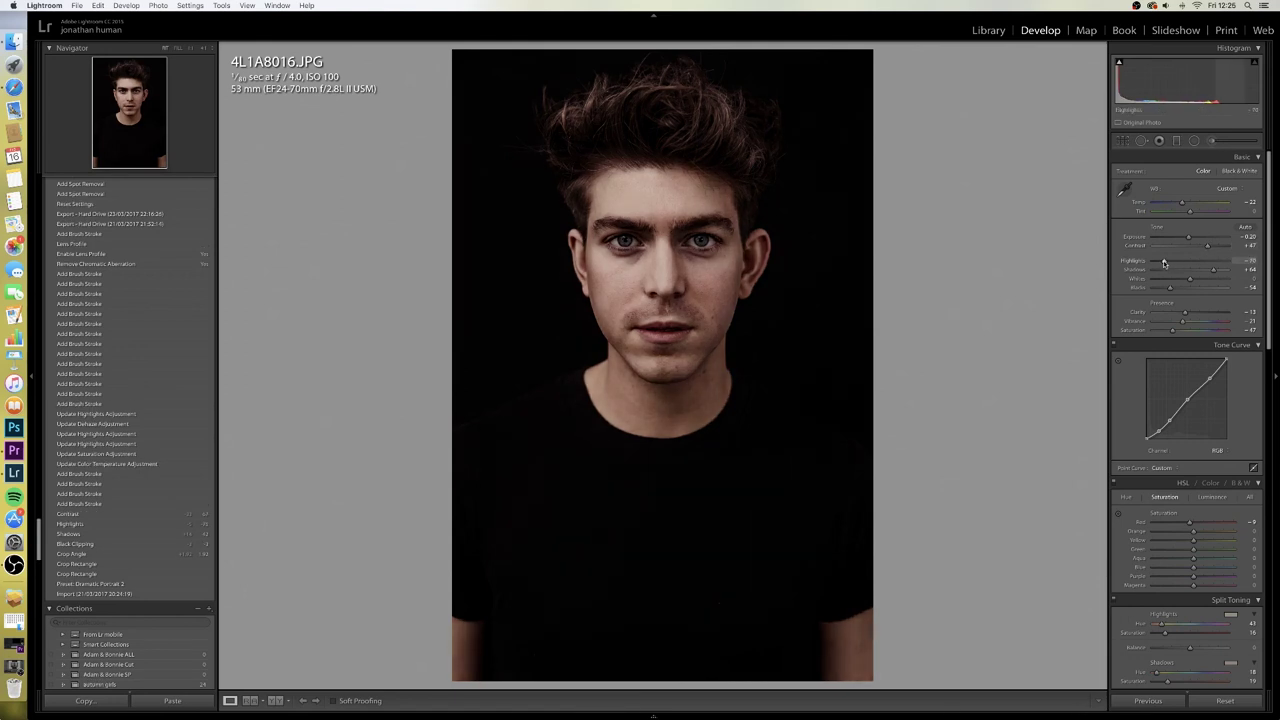
drag(1164, 262, 1166, 262)
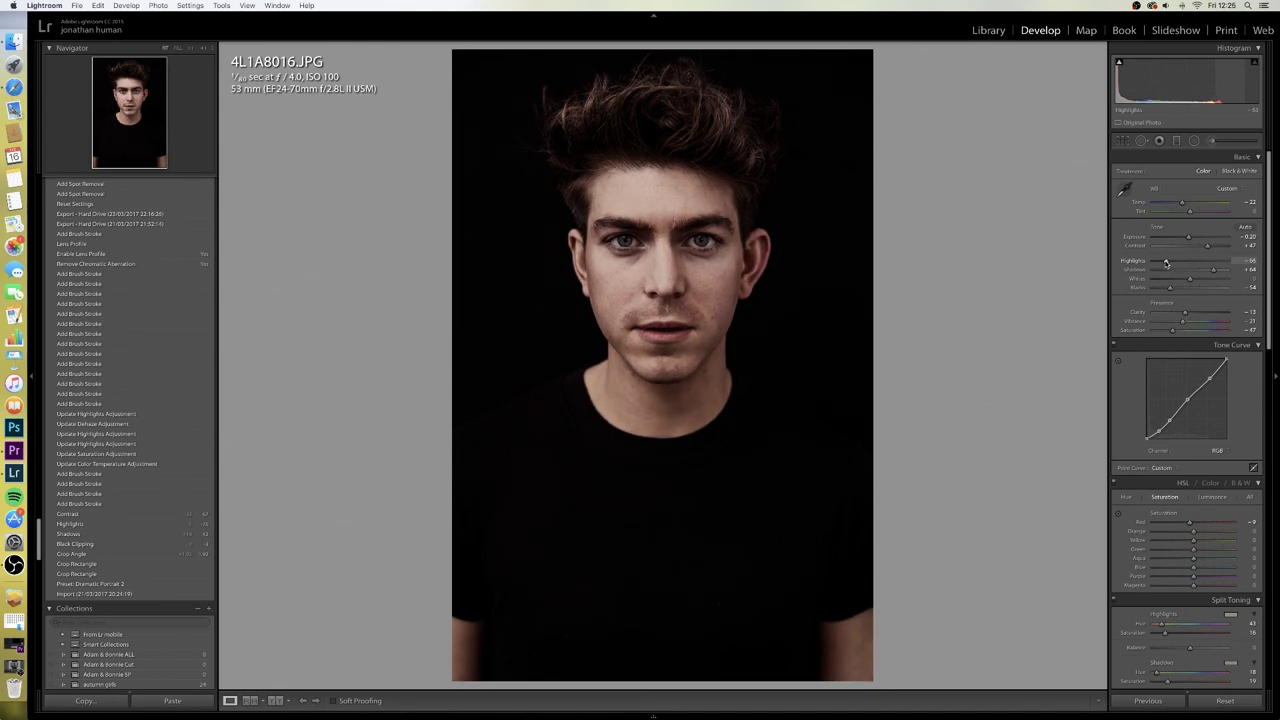
drag(1166, 263, 1166, 263)
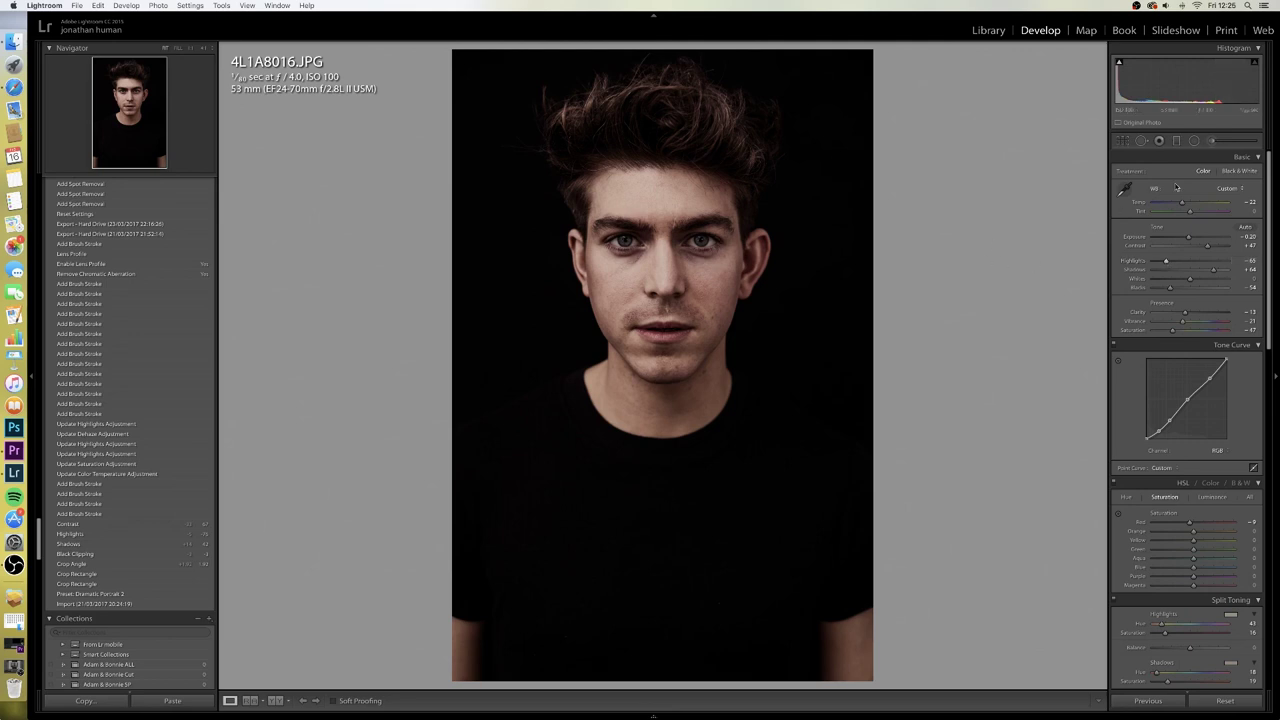
Darken both outer edges of the face down to the jaw with a new Adjustment Brush using the Burn (Darken) effect.
click(1212, 143)
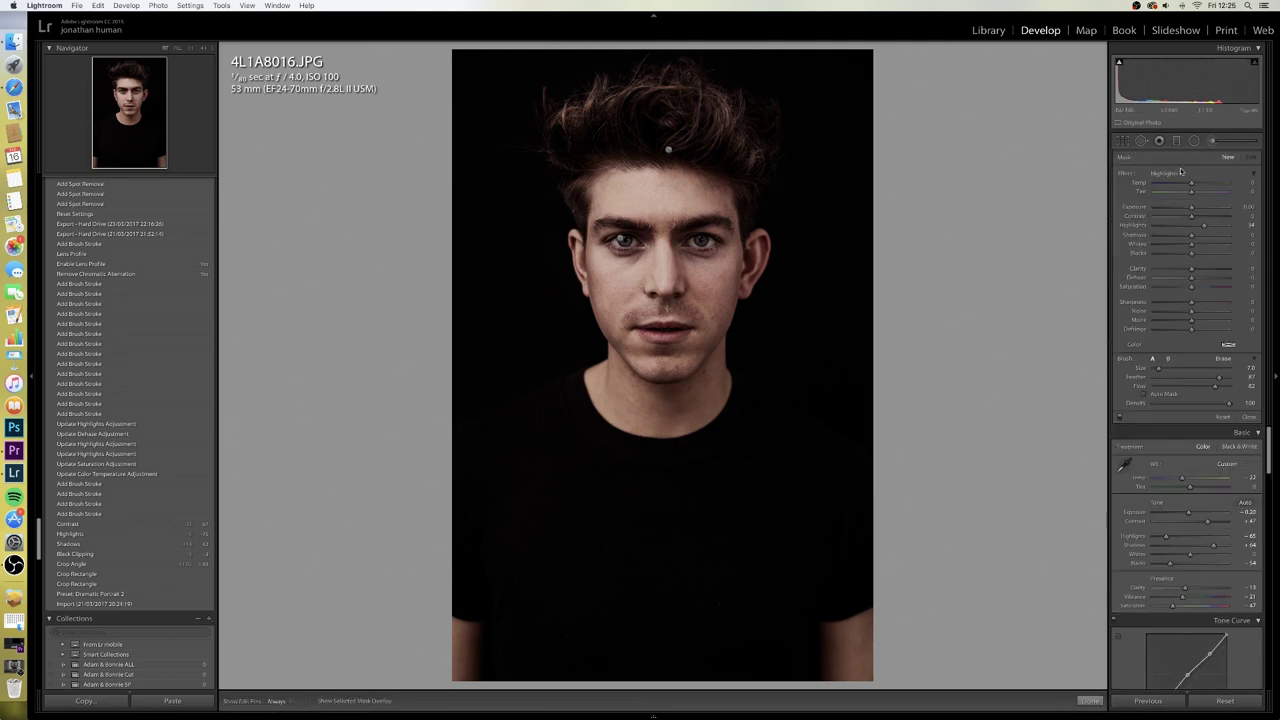
click(1178, 173)
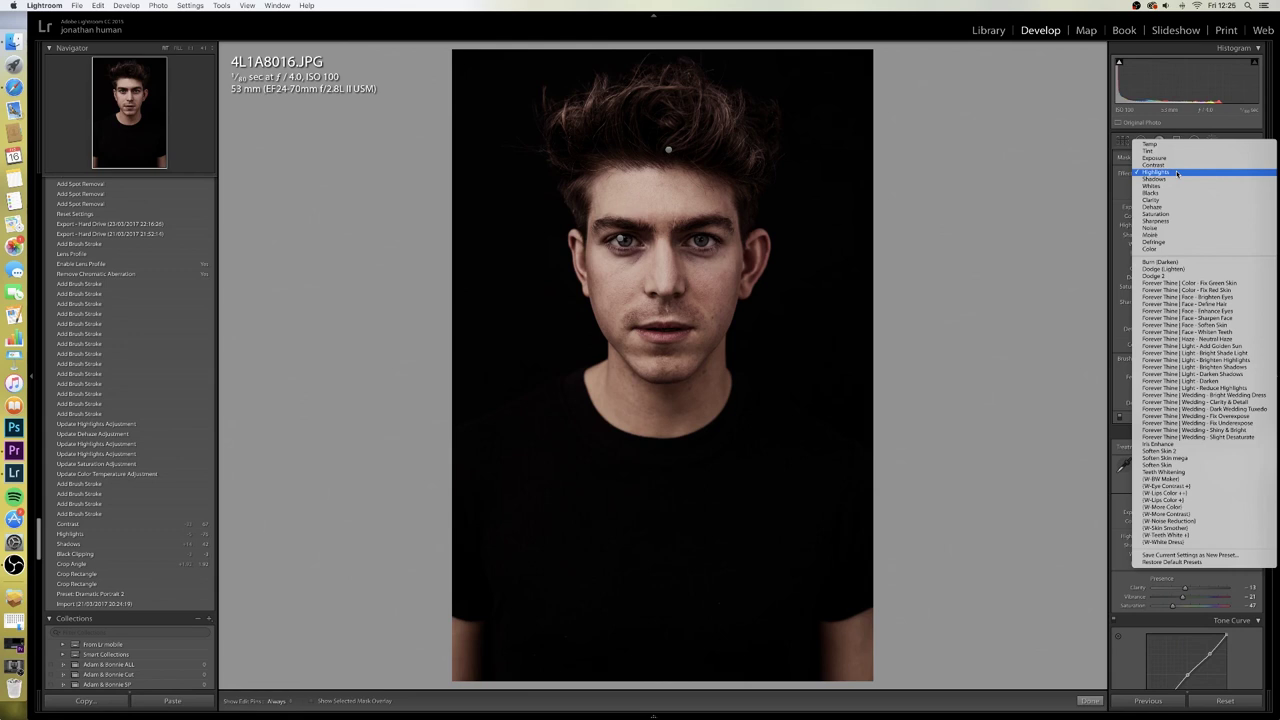
click(1160, 262)
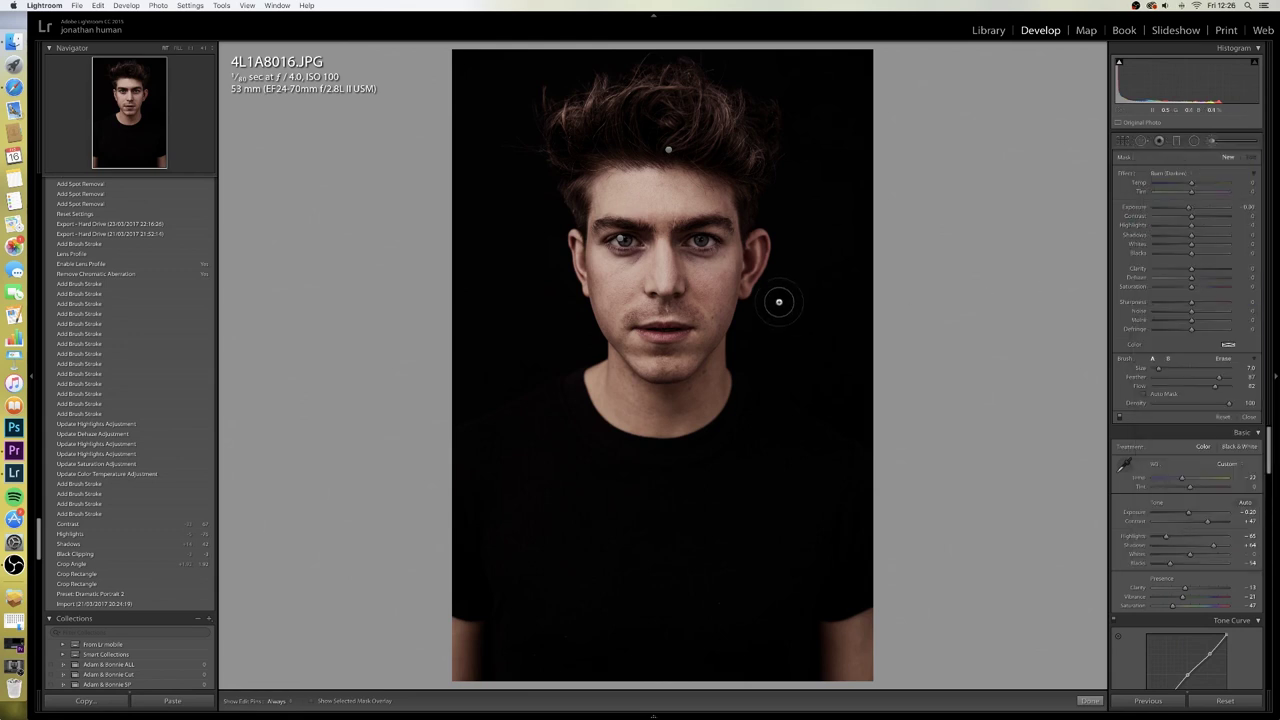
scroll(749, 276, down, 2)
mouse_move(740, 266)
mouse_down()
mouse_move(718, 330)
mouse_move(742, 256)
mouse_move(734, 236)
mouse_move(715, 352)
mouse_up()
drag(587, 228, 603, 330)
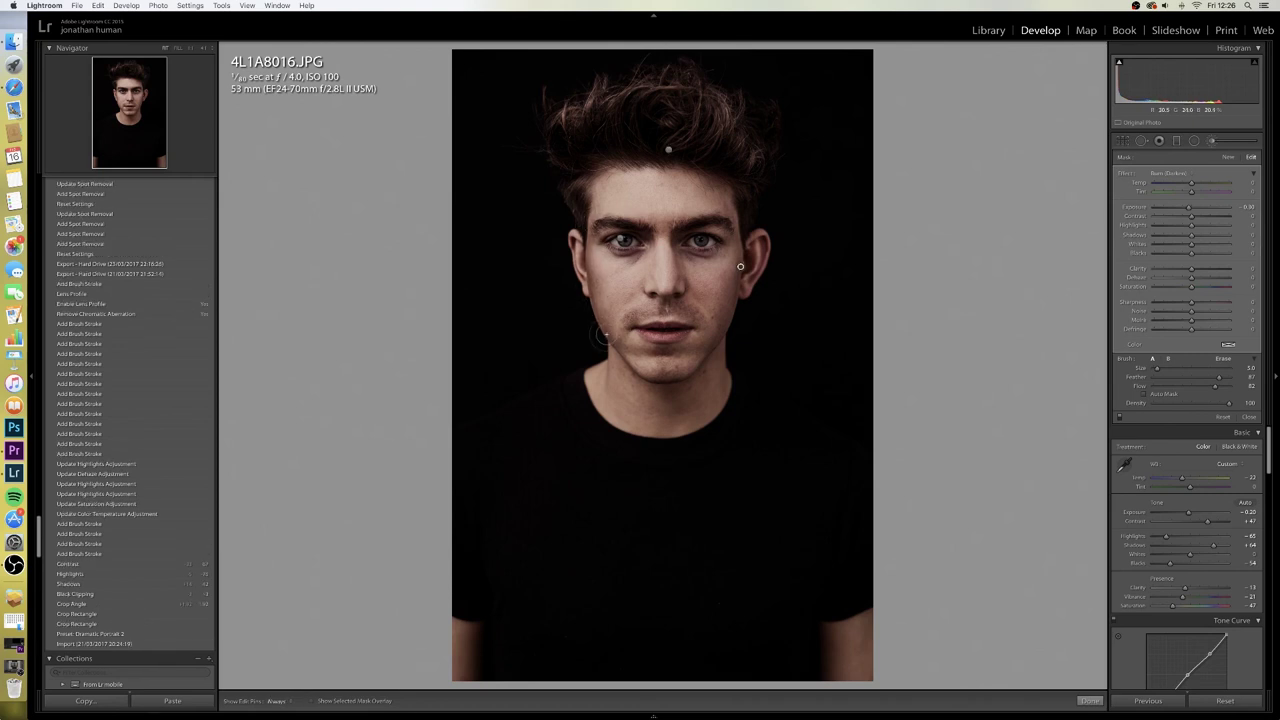
Extend the Burn (Darken) strokes over the neck, temple, cheek, mouth area and chin, and finish the brush edit.
key(h)
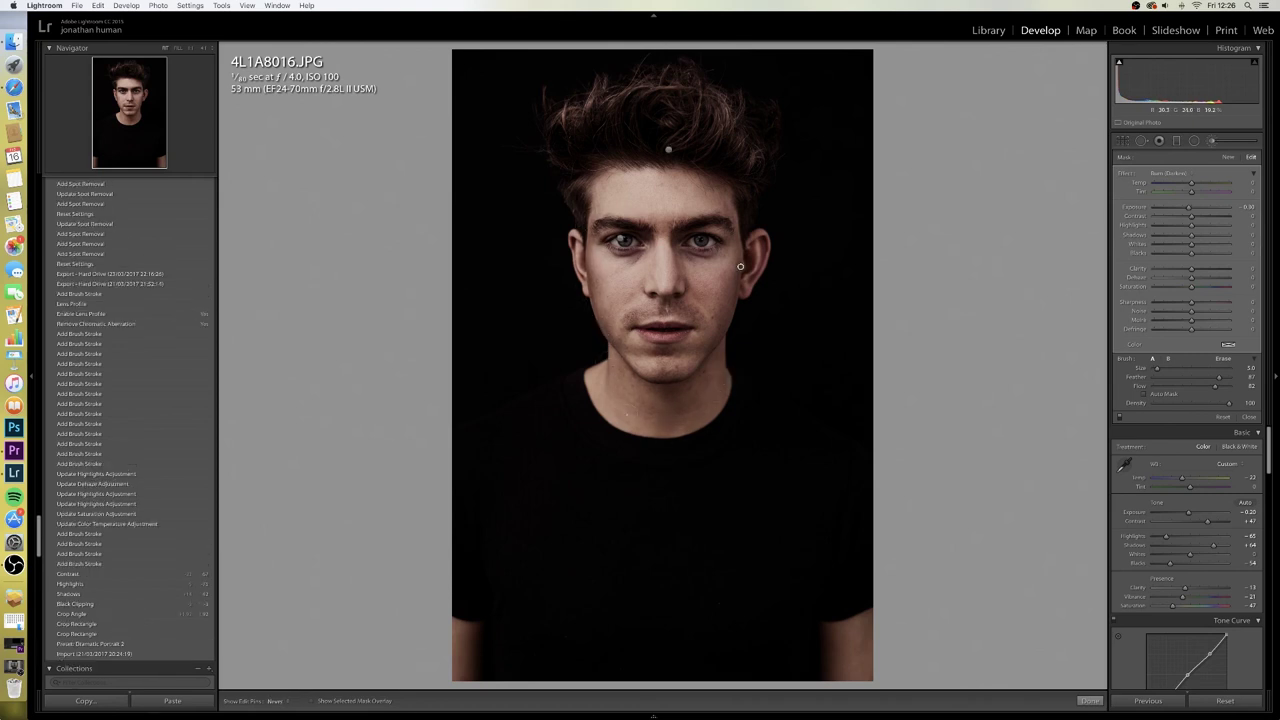
drag(651, 420, 656, 403)
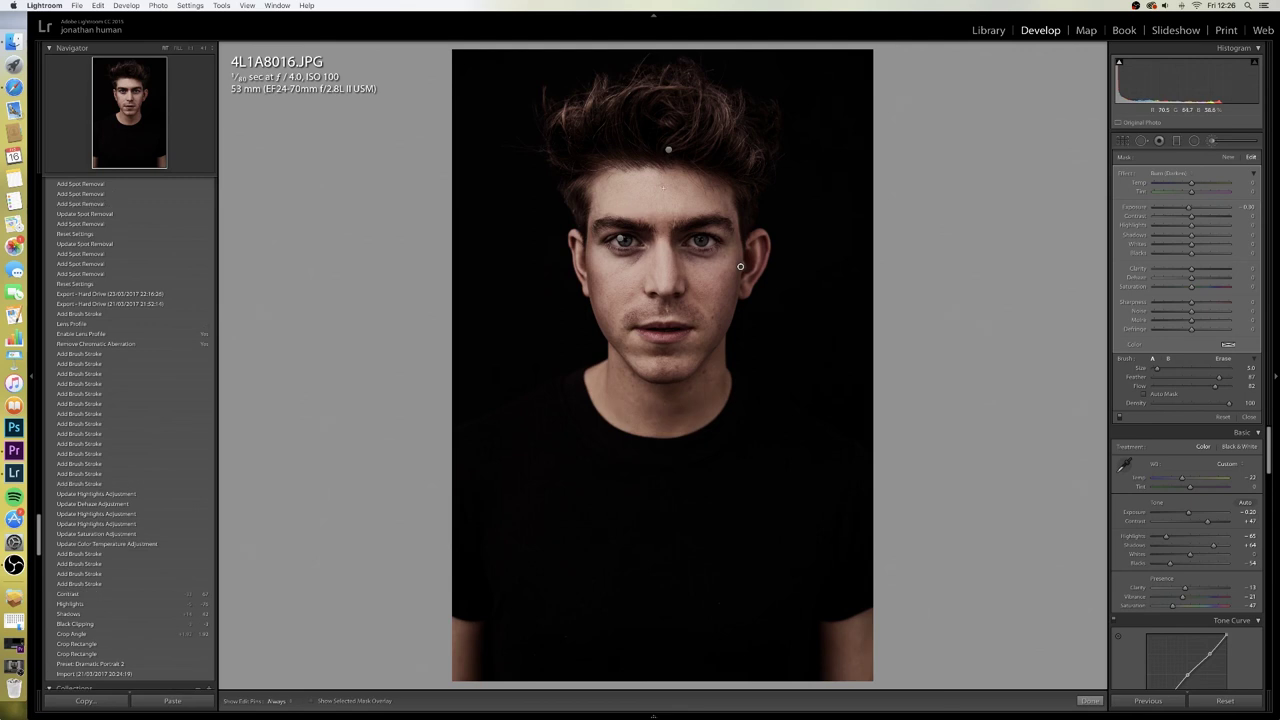
mouse_move(722, 185)
mouse_down()
mouse_move(704, 175)
mouse_move(740, 220)
mouse_move(738, 209)
mouse_move(739, 280)
mouse_up()
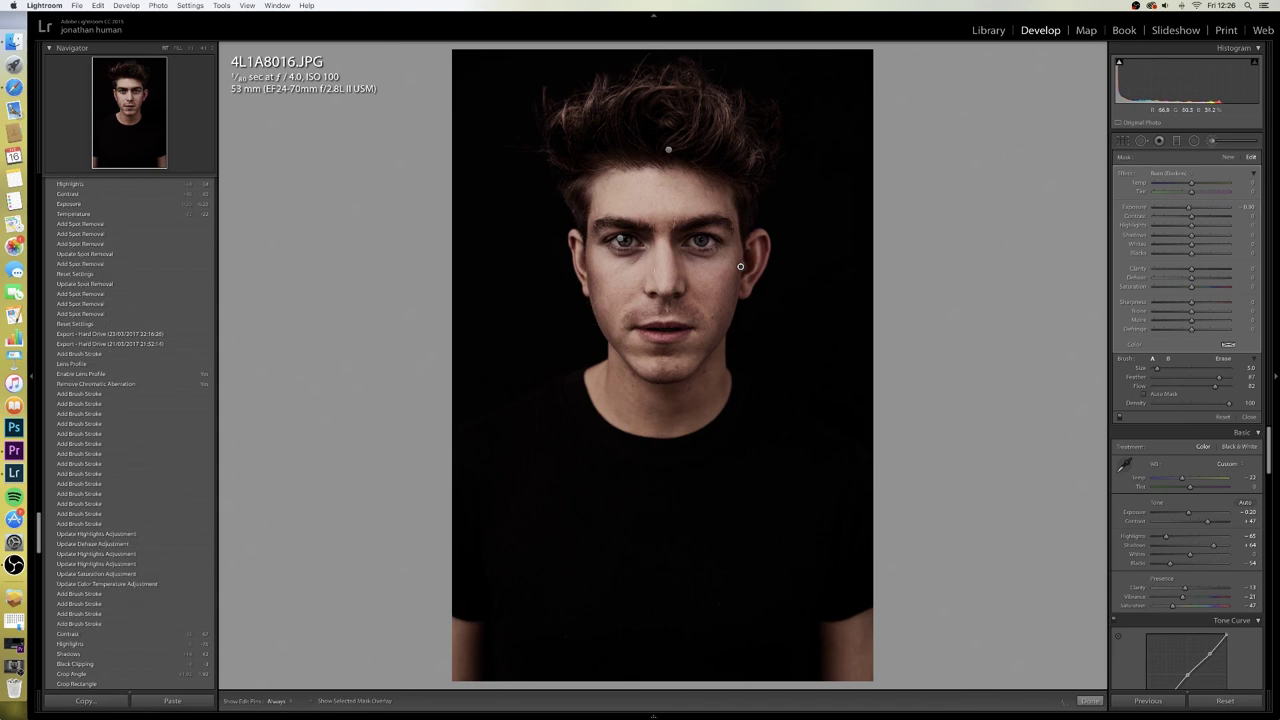
mouse_move(632, 325)
mouse_down()
mouse_move(662, 316)
mouse_move(711, 347)
mouse_up()
mouse_move(645, 379)
mouse_down()
mouse_move(688, 360)
mouse_move(674, 378)
mouse_move(688, 382)
mouse_up()
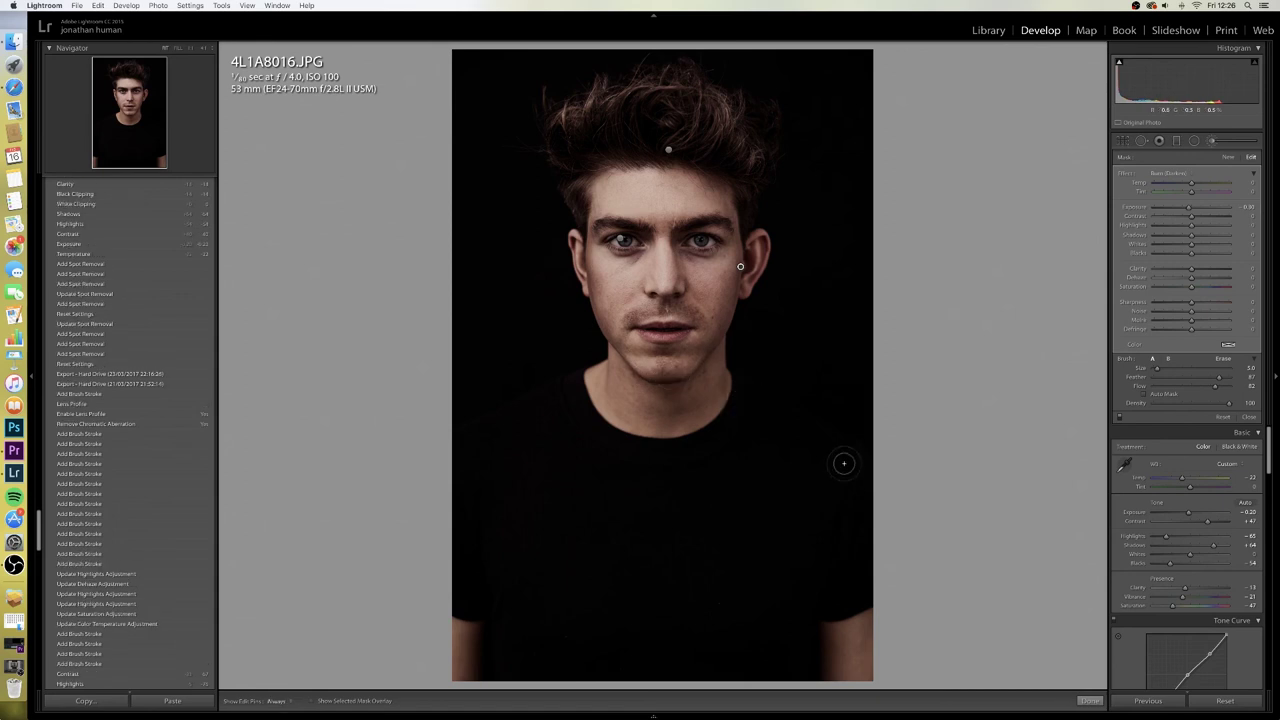
click(1089, 700)
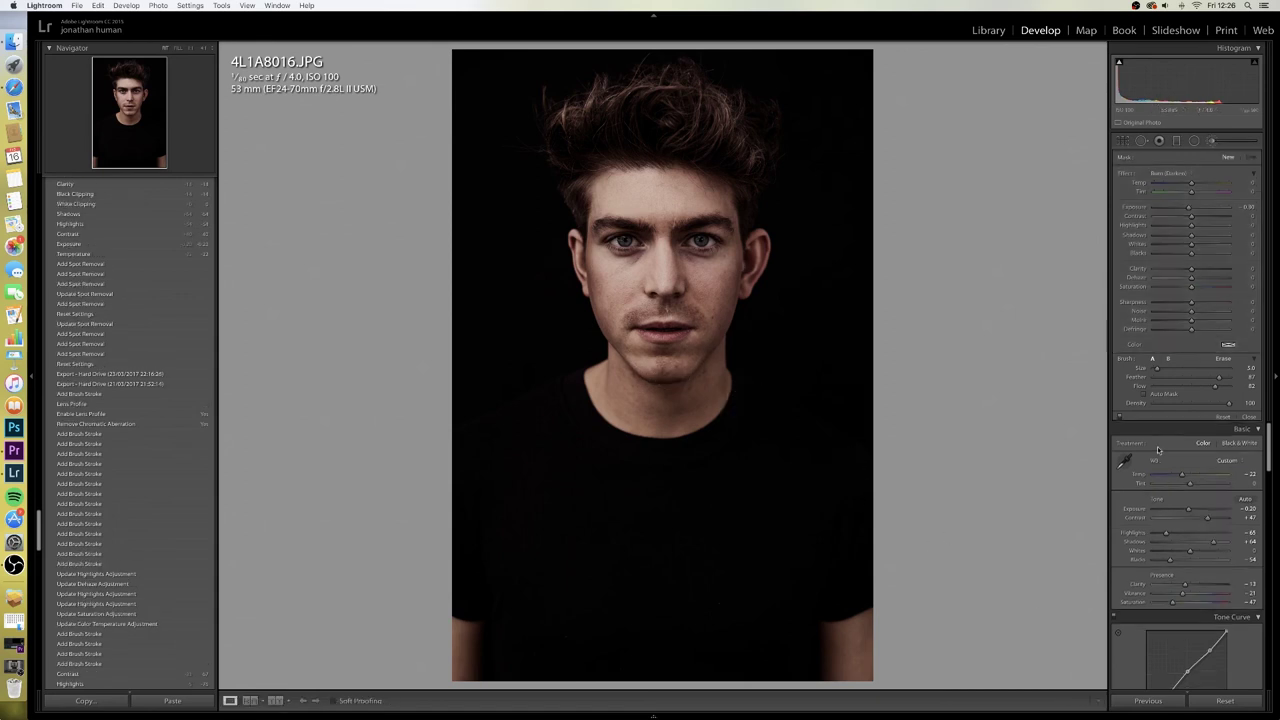
Brighten the area across both eyes with a new Adjustment Brush using the Dodge (Lighten) effect and finish the brush edit.
click(1214, 142)
click(1165, 173)
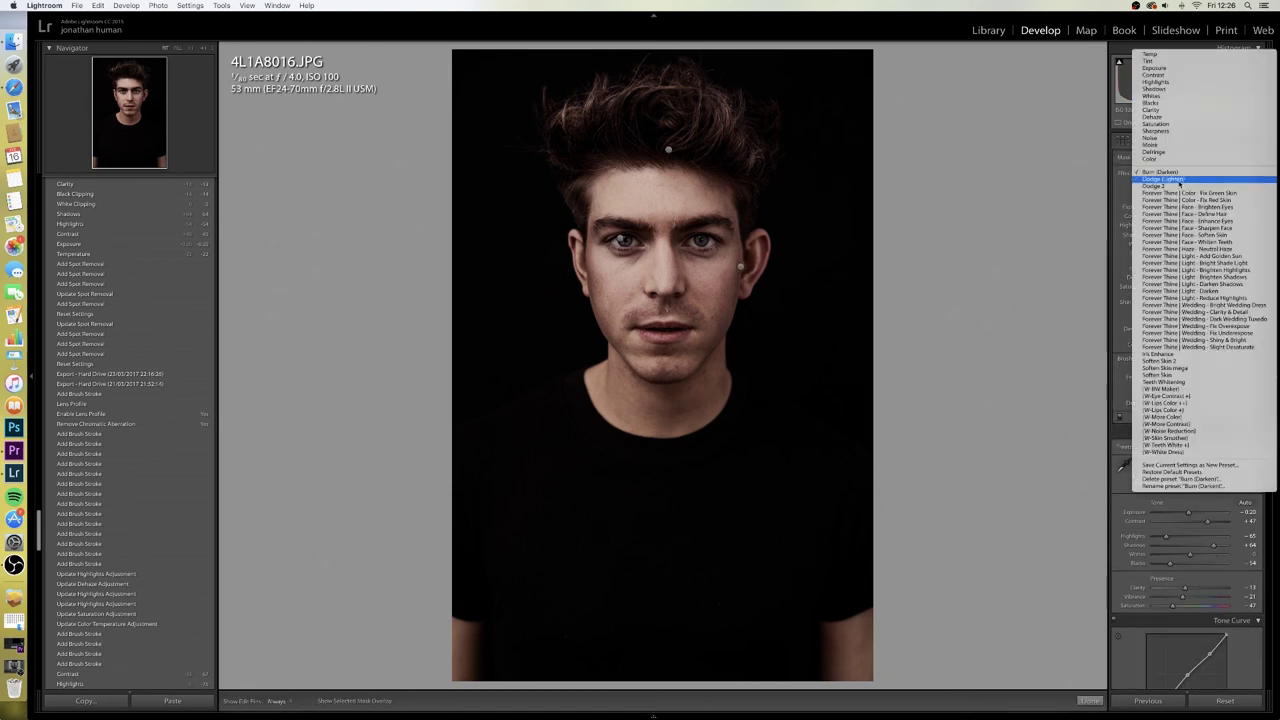
click(1179, 179)
drag(682, 233, 722, 225)
mouse_move(604, 227)
mouse_down()
mouse_move(622, 241)
mouse_move(727, 239)
mouse_up()
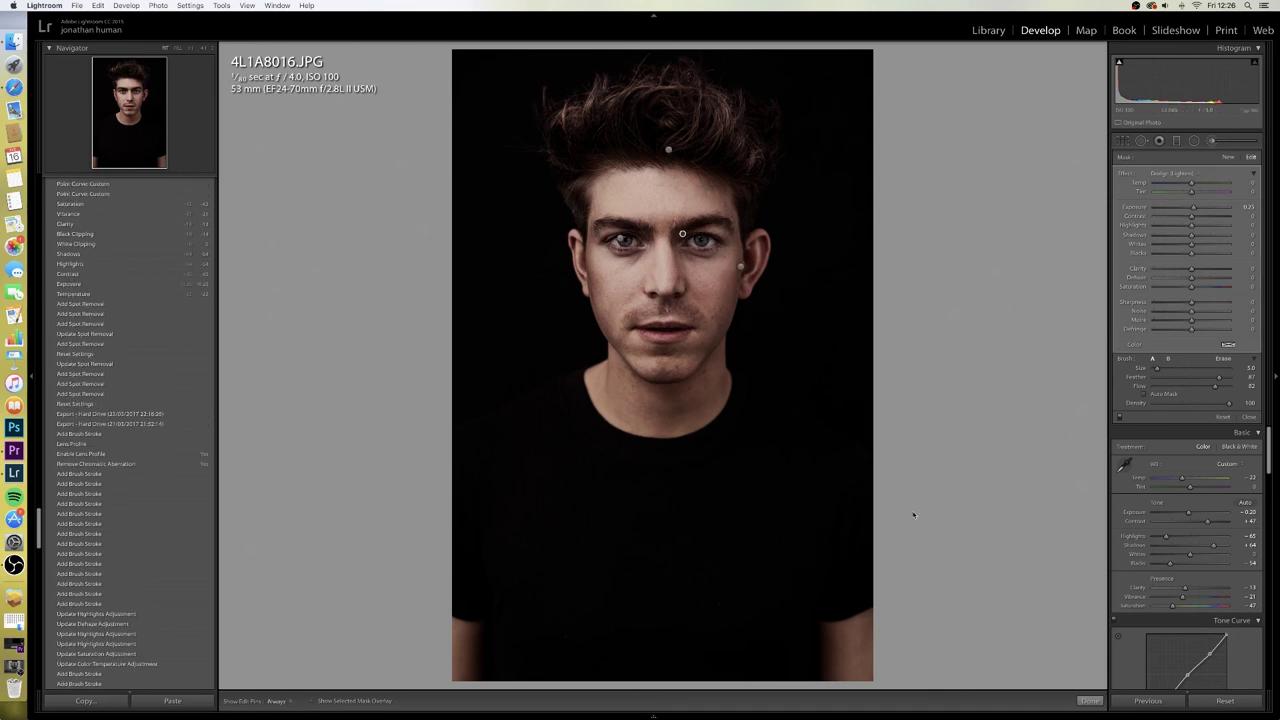
click(1089, 700)
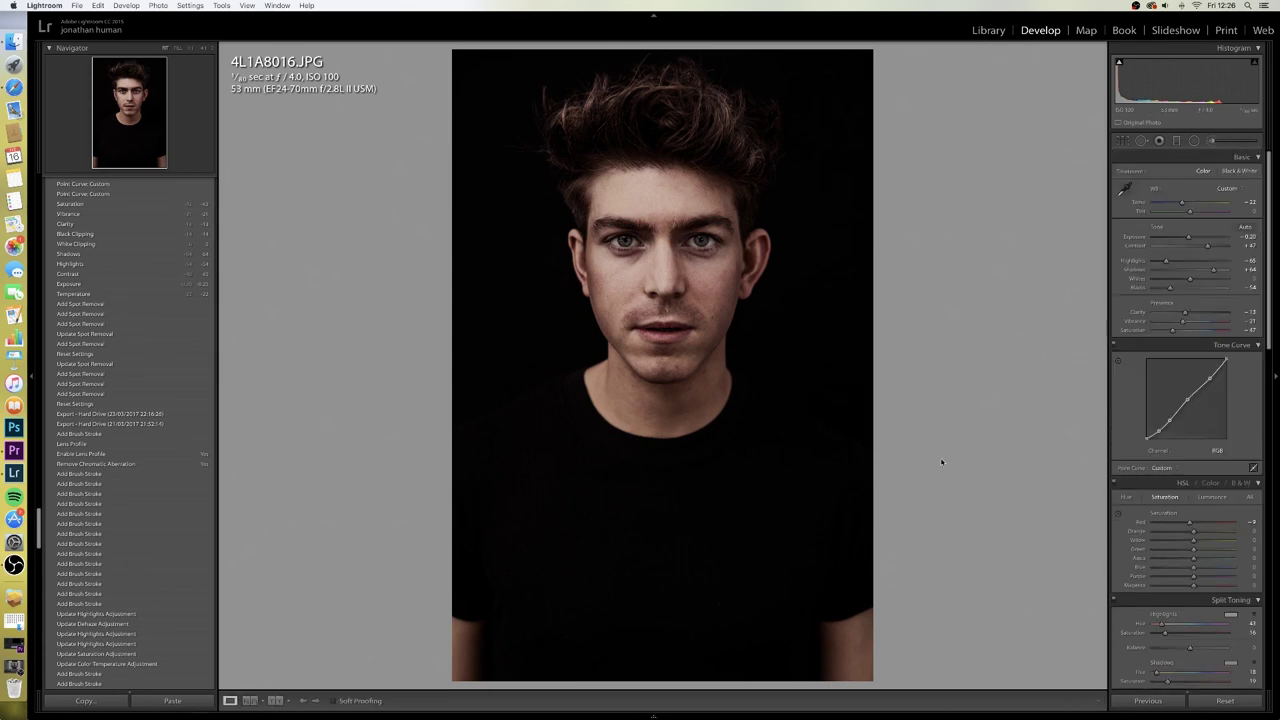